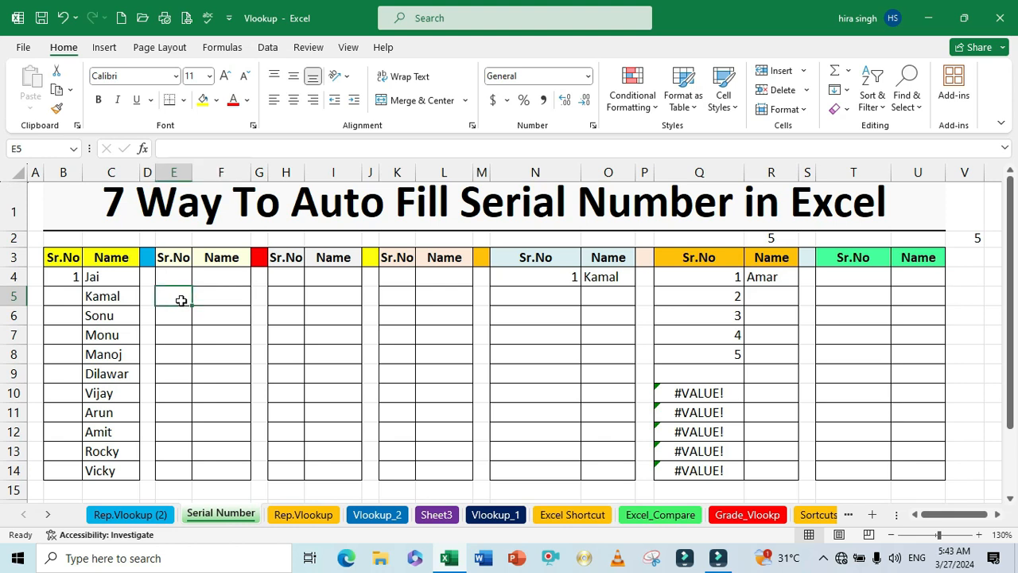
# Step: Fill the first Sr.No column from B4 down to B14 using the Fill Series option
pyautogui.click(70, 279)
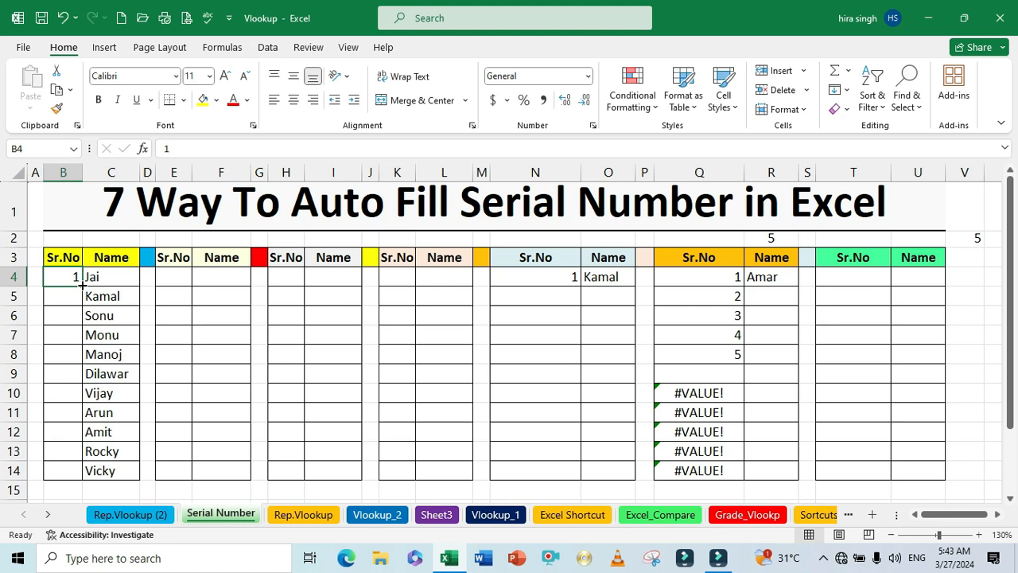
pyautogui.moveTo(82, 284); pyautogui.dragTo(75, 475)
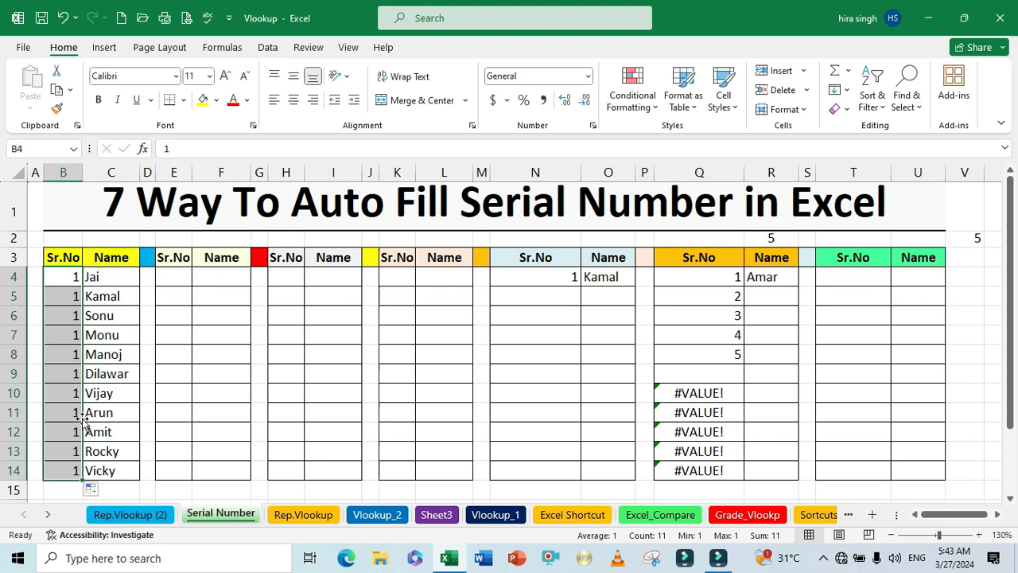
pyautogui.click(104, 491)
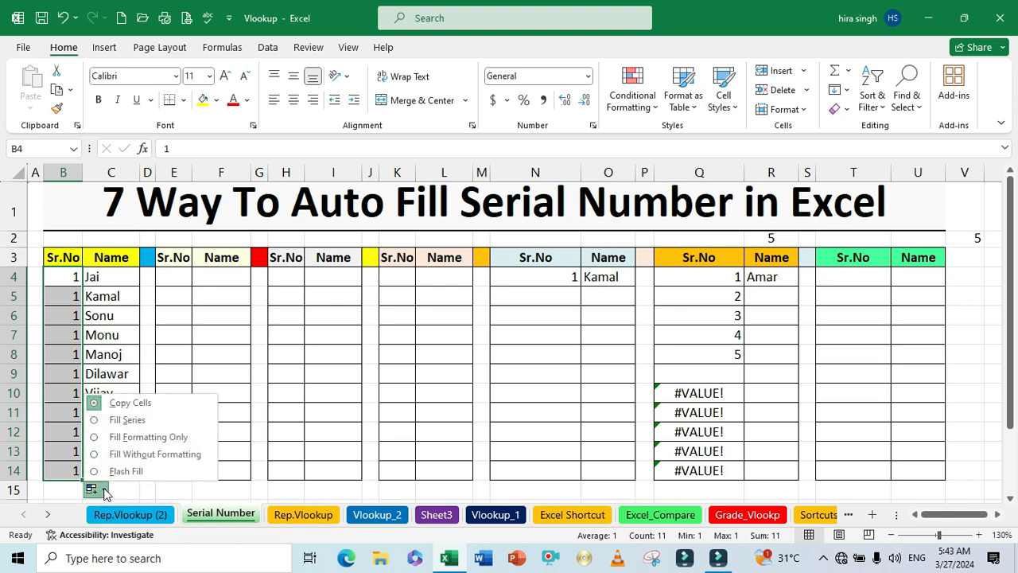
pyautogui.click(118, 423)
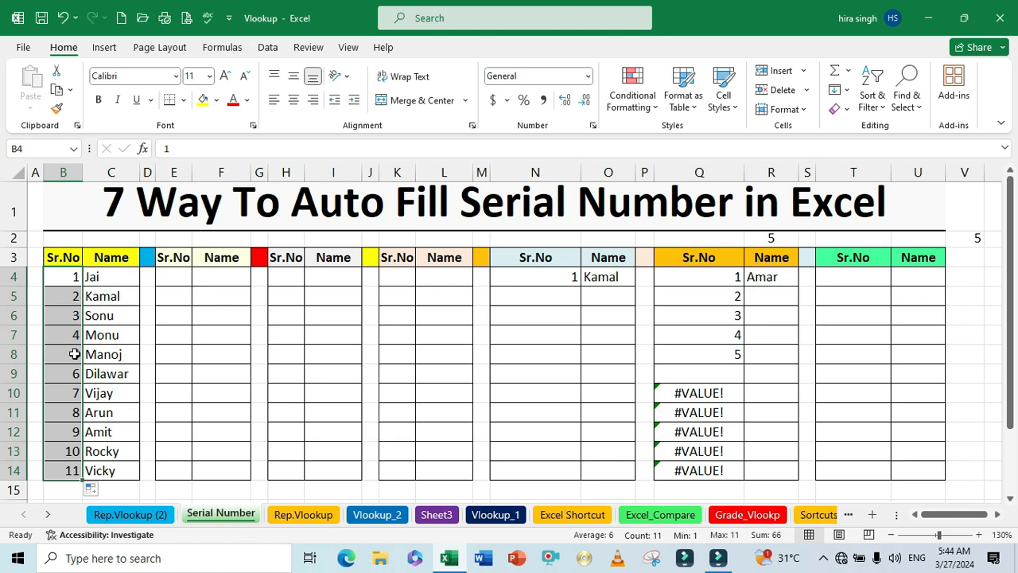
# Step: Enter 1 in E4 and 2 in E5, and extend the pair as a series down to E15
pyautogui.click(183, 329)
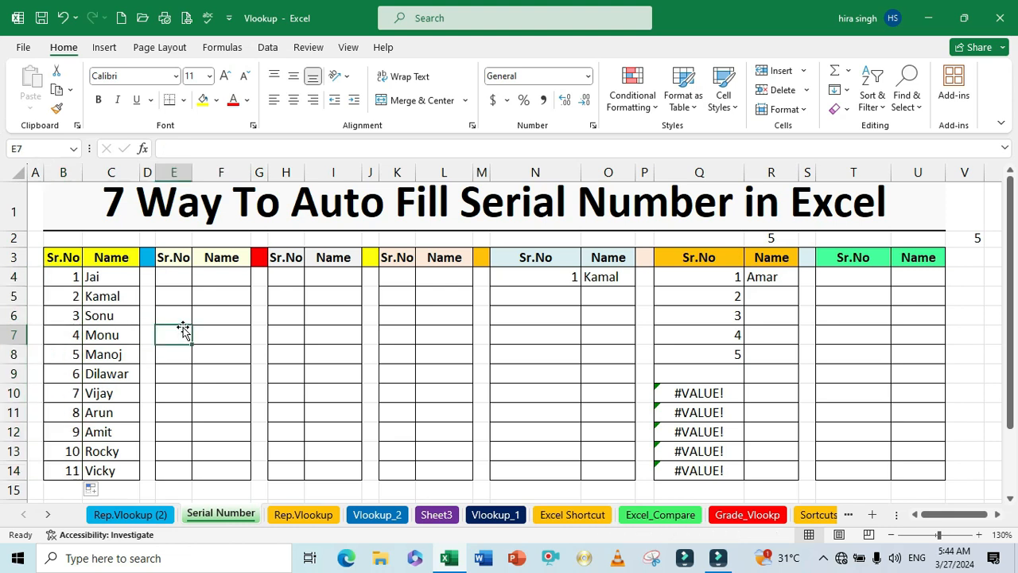
pyautogui.click(170, 279)
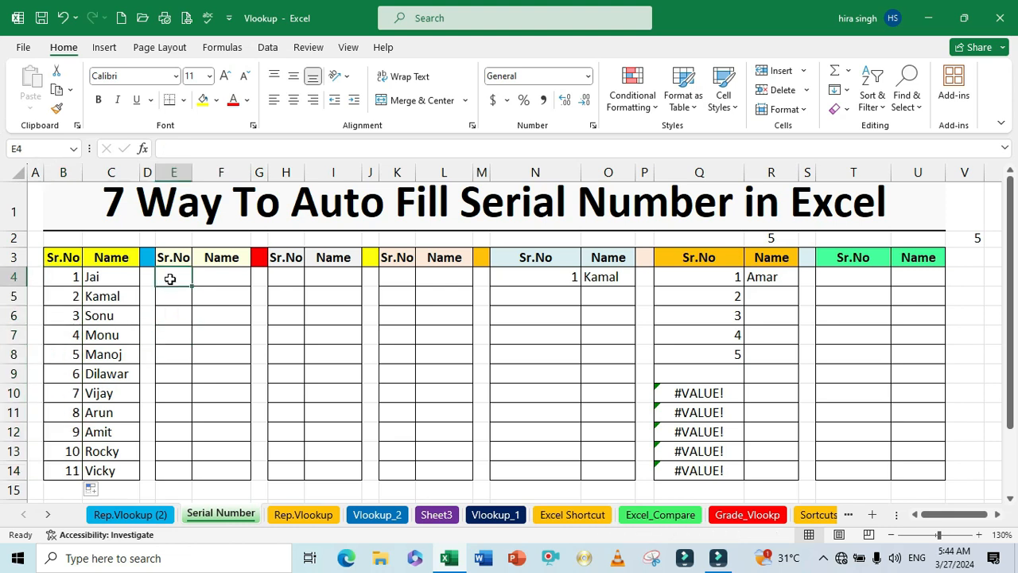
pyautogui.write('1')
pyautogui.press('Return')
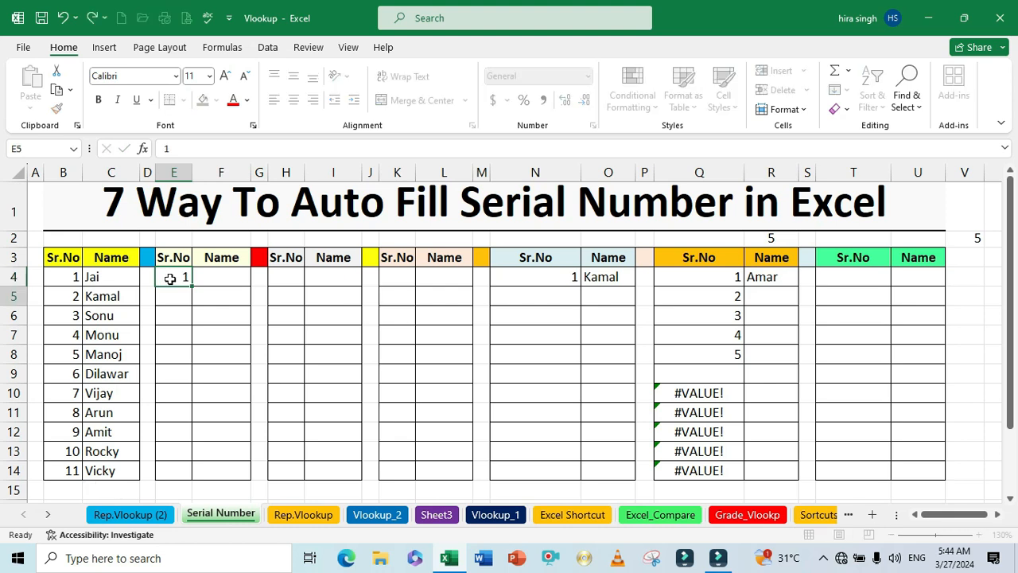
pyautogui.write('2')
pyautogui.press('Return')
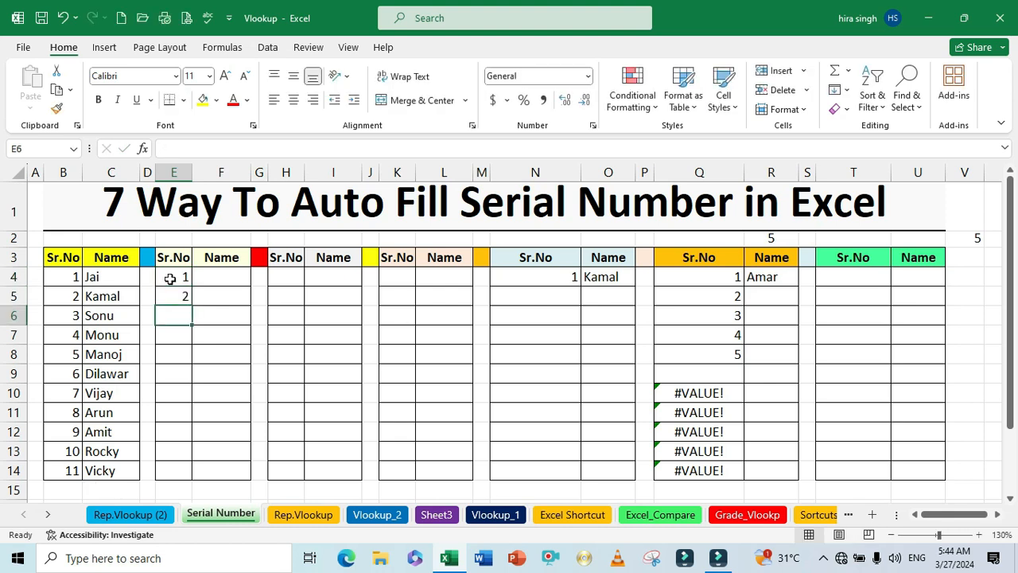
pyautogui.moveTo(175, 277); pyautogui.dragTo(175, 287)
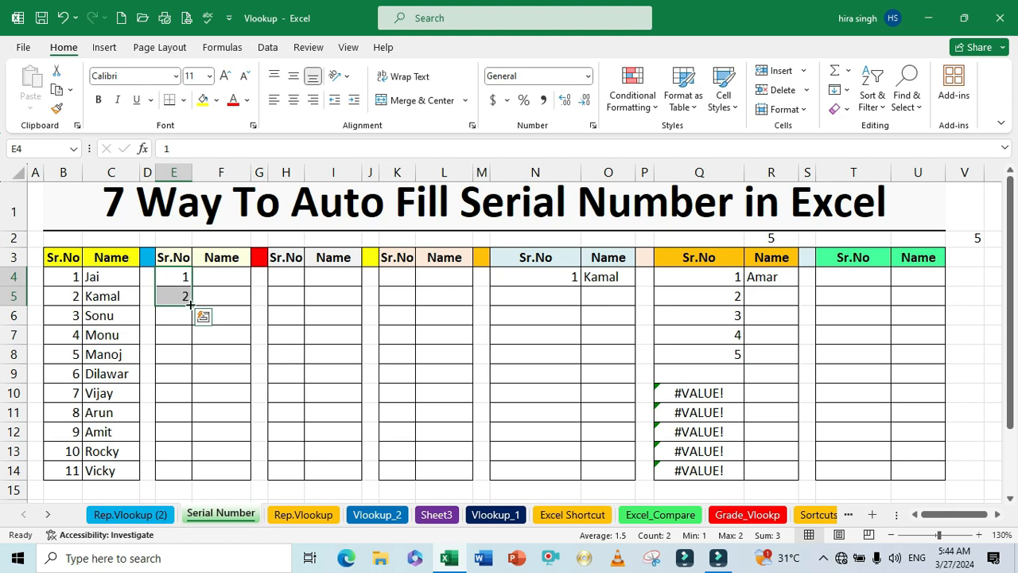
pyautogui.moveTo(190, 304); pyautogui.dragTo(175, 491)
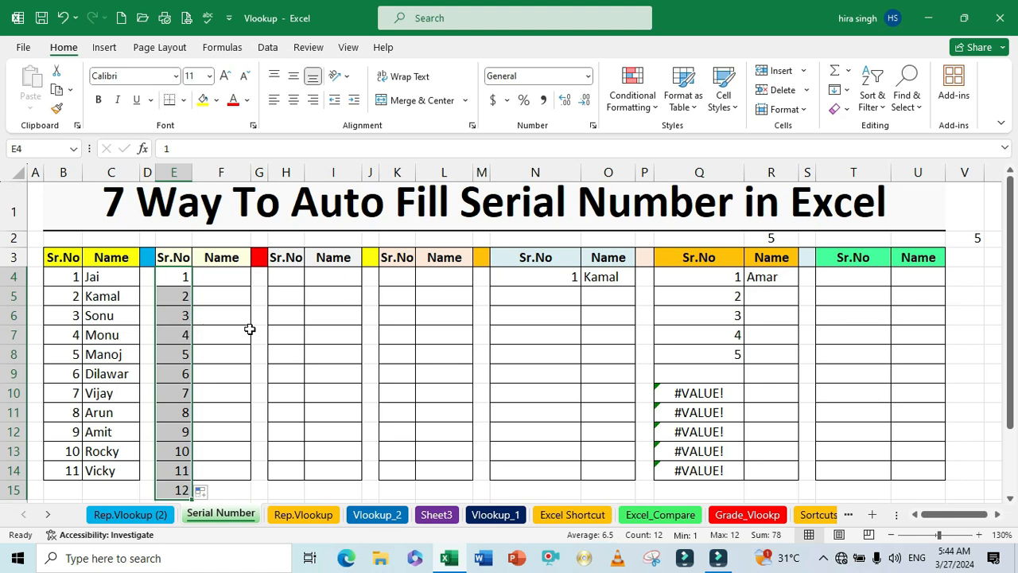
# Step: Enter 1 in H4 and the formula =H4+1 in H5, and fill the formula down to H14
pyautogui.click(286, 275)
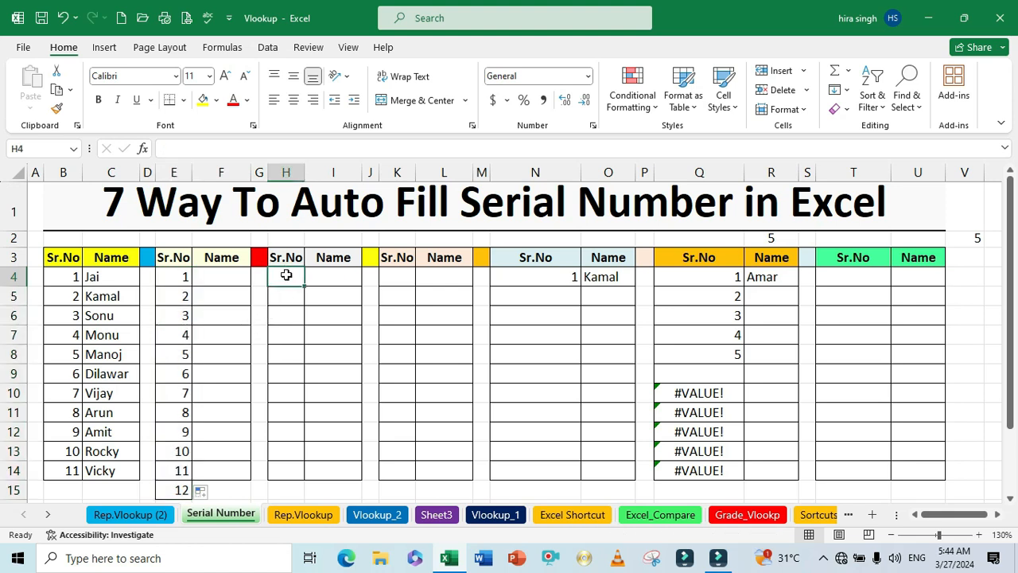
pyautogui.write('1')
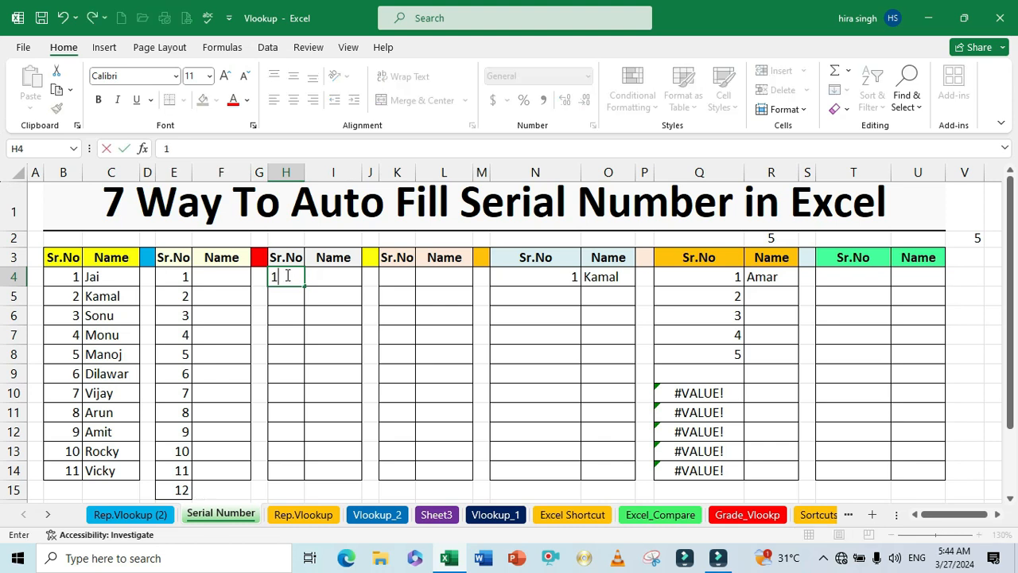
pyautogui.press('Return')
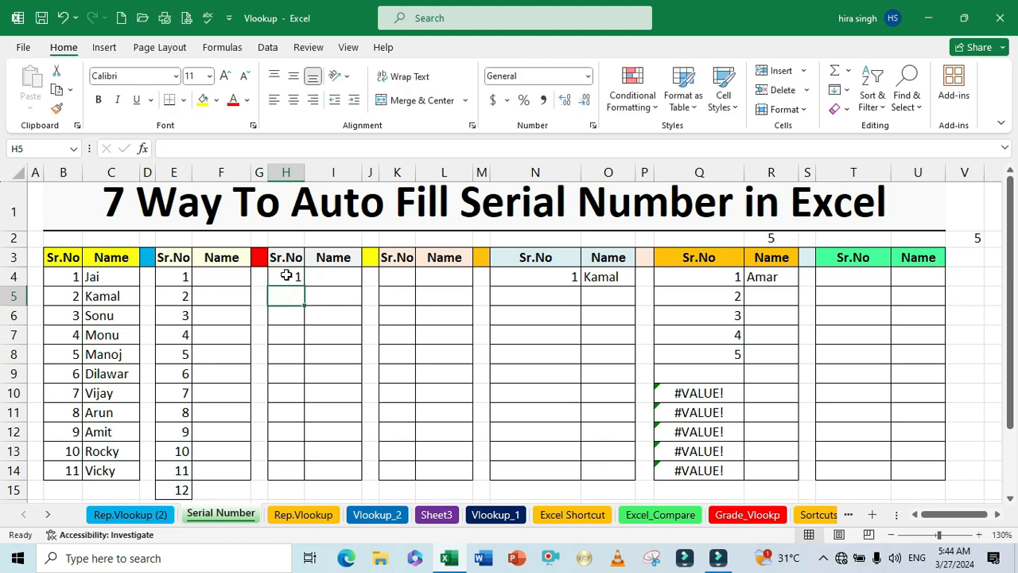
pyautogui.write('=')
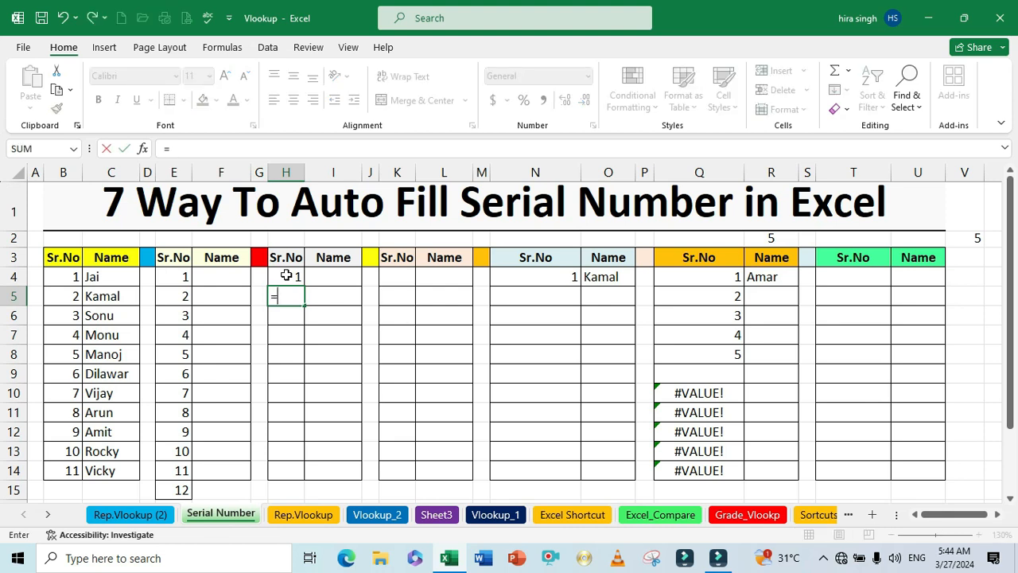
pyautogui.click(284, 275)
pyautogui.write('+1')
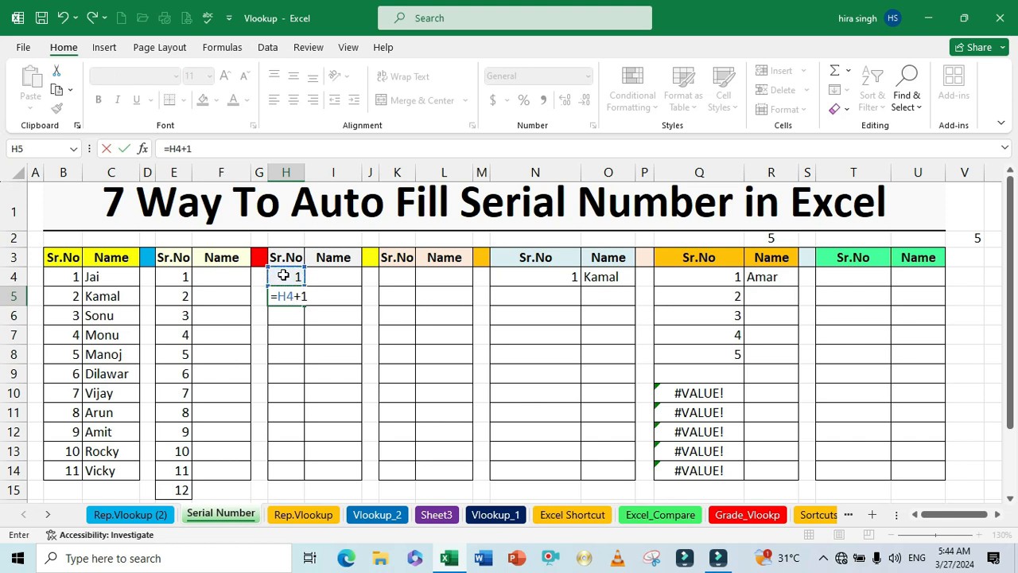
pyautogui.press('Return')
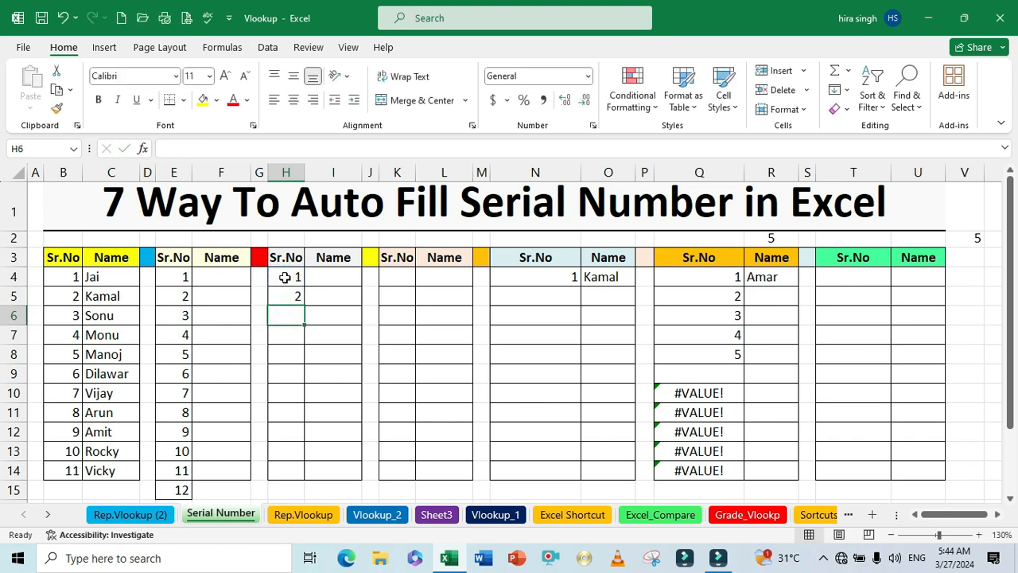
pyautogui.click(293, 295)
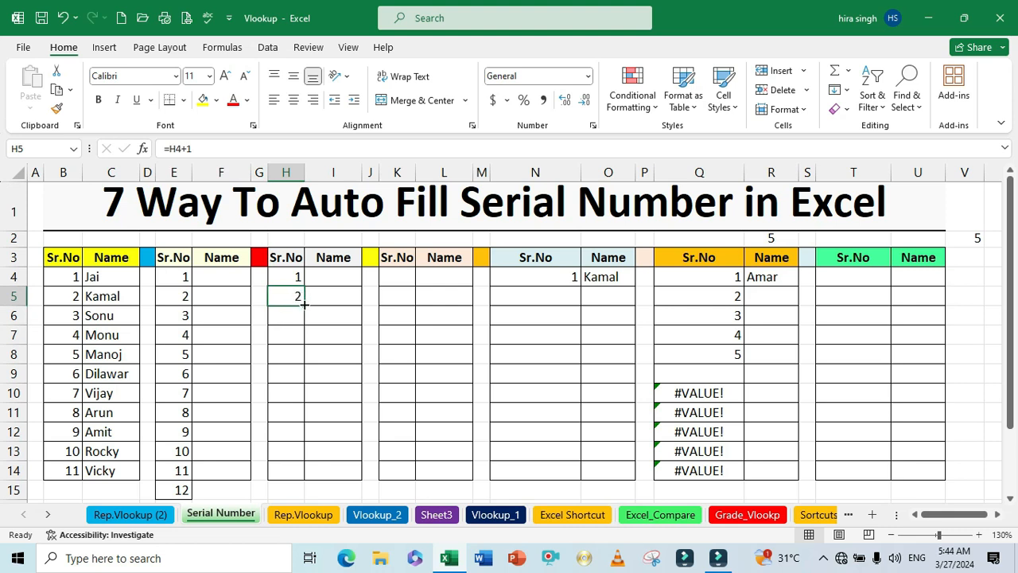
pyautogui.moveTo(304, 305); pyautogui.dragTo(294, 472)
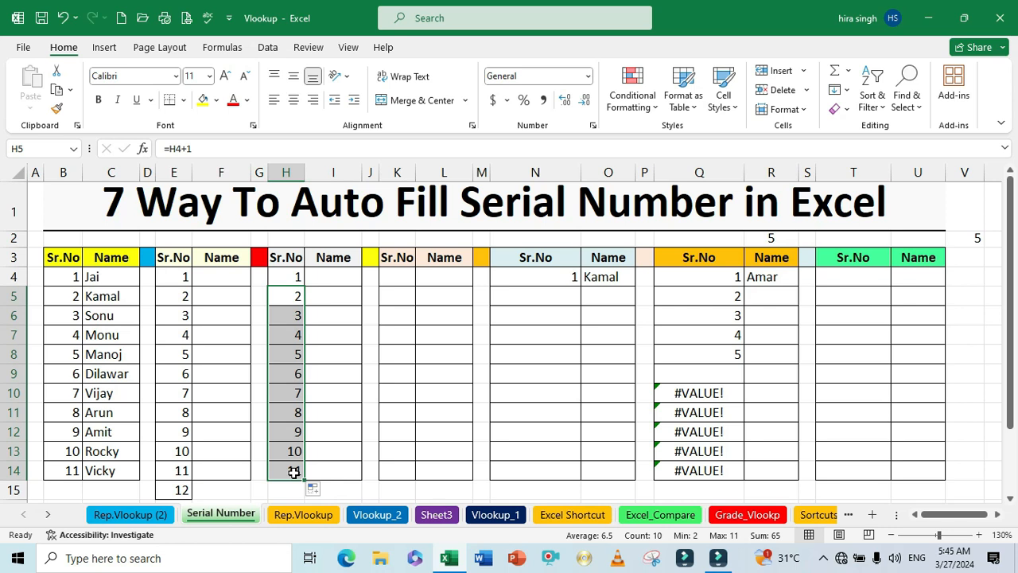
# Step: Enter 1 in K4 and fill K4:K14 with a linear column series using step value 1
pyautogui.click(387, 274)
pyautogui.write('1')
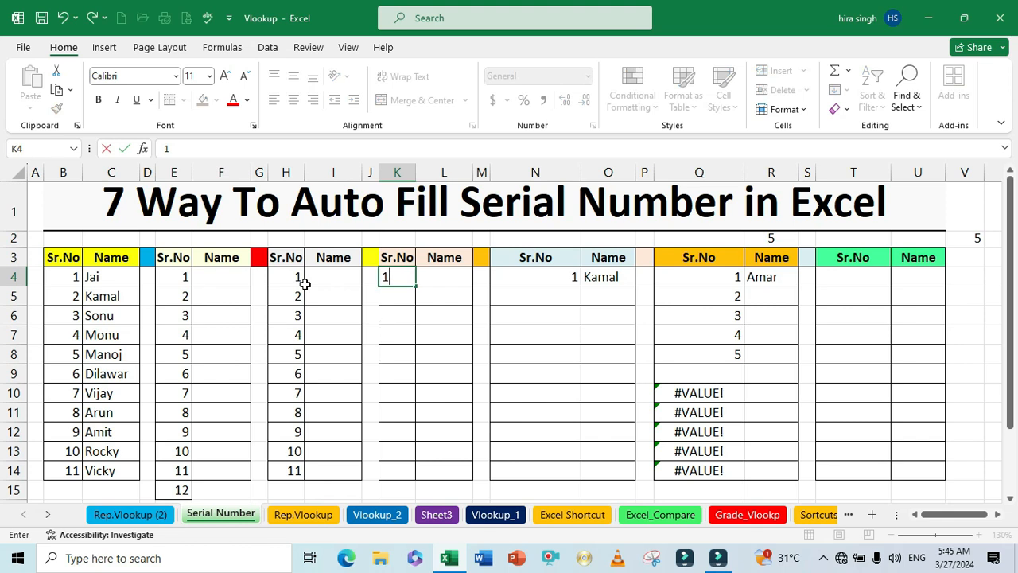
pyautogui.press('Return')
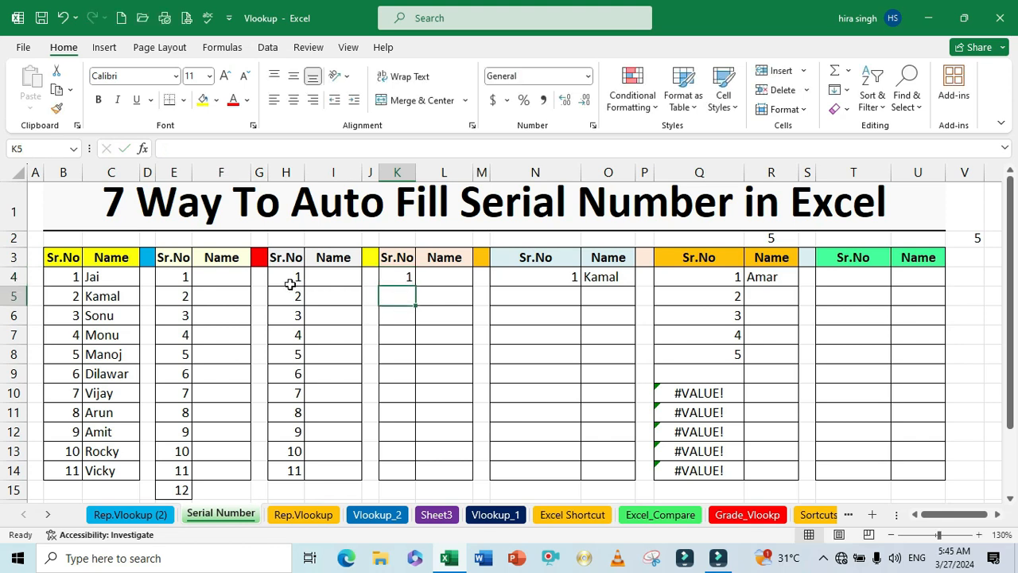
pyautogui.click(393, 278)
pyautogui.moveTo(393, 278); pyautogui.dragTo(391, 462)
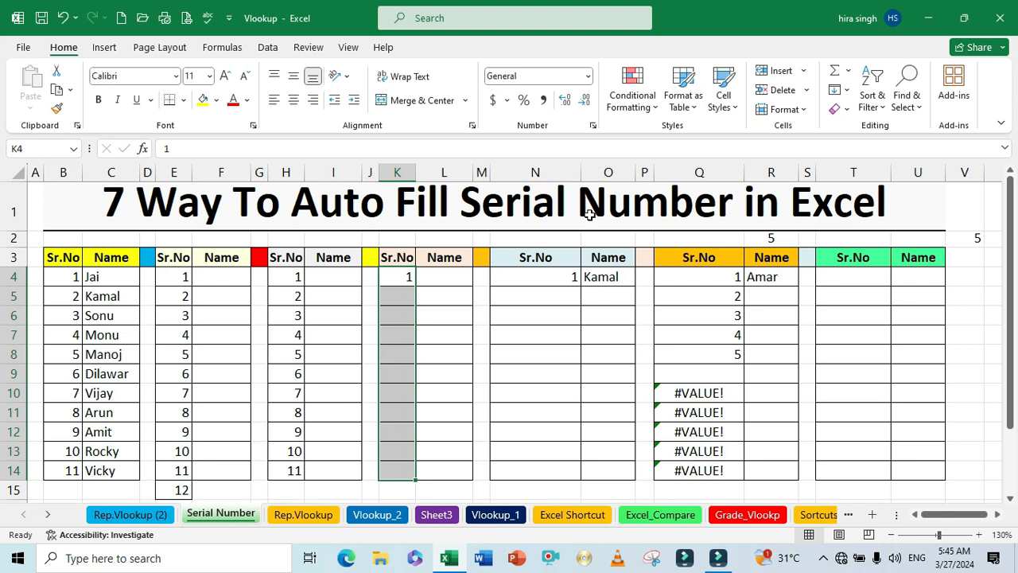
pyautogui.click(842, 93)
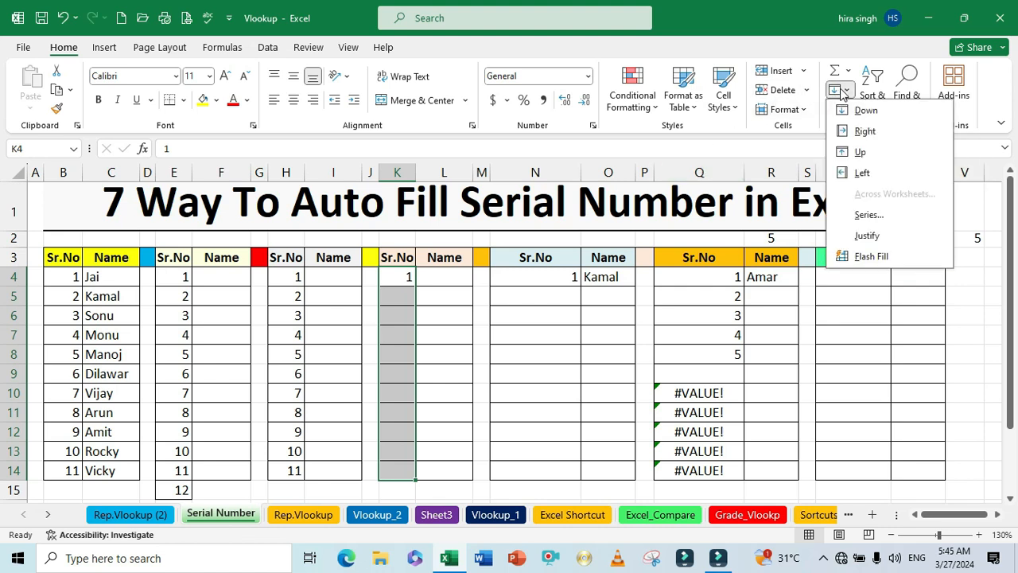
pyautogui.click(863, 214)
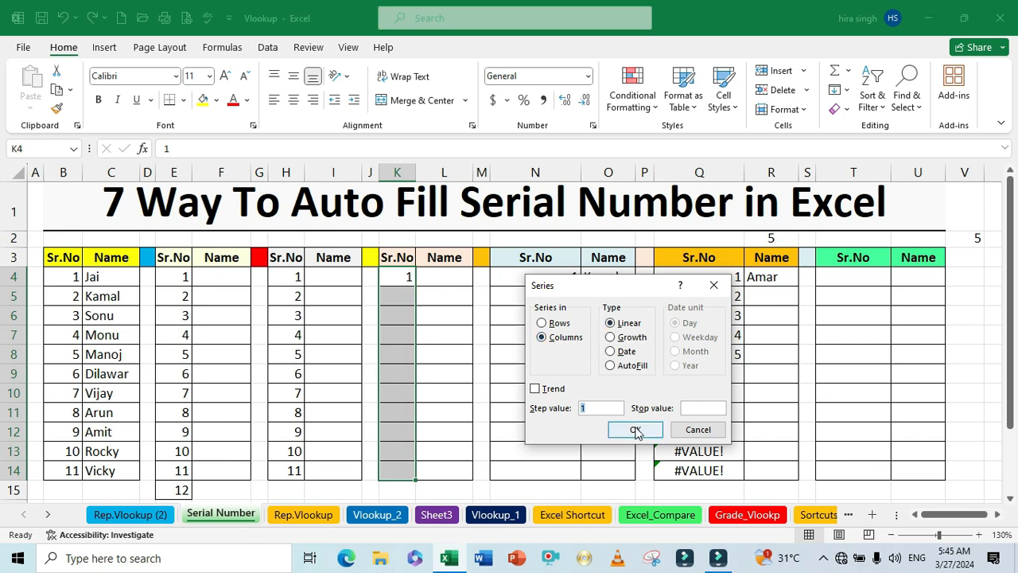
pyautogui.click(635, 431)
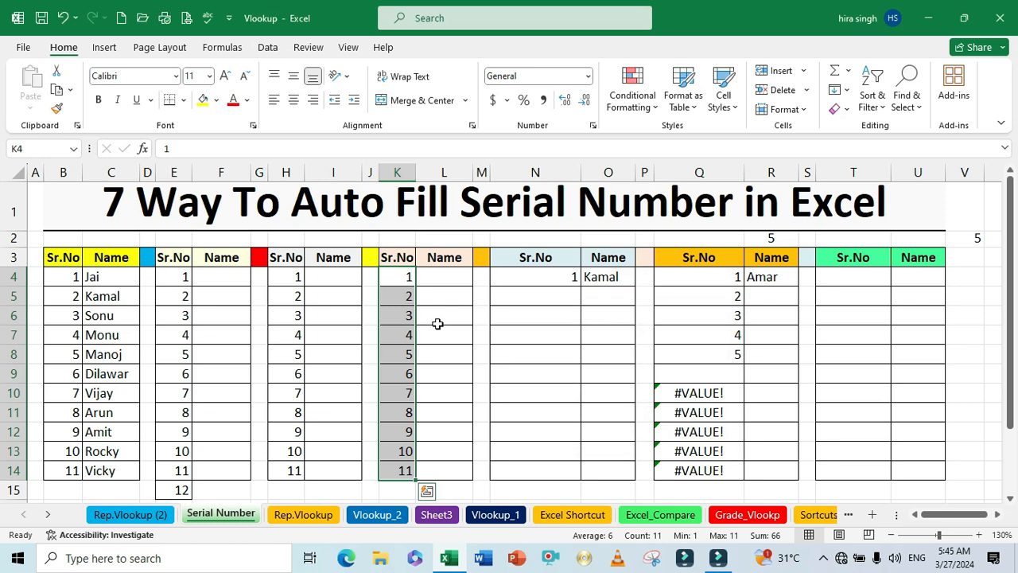
pyautogui.click(405, 317)
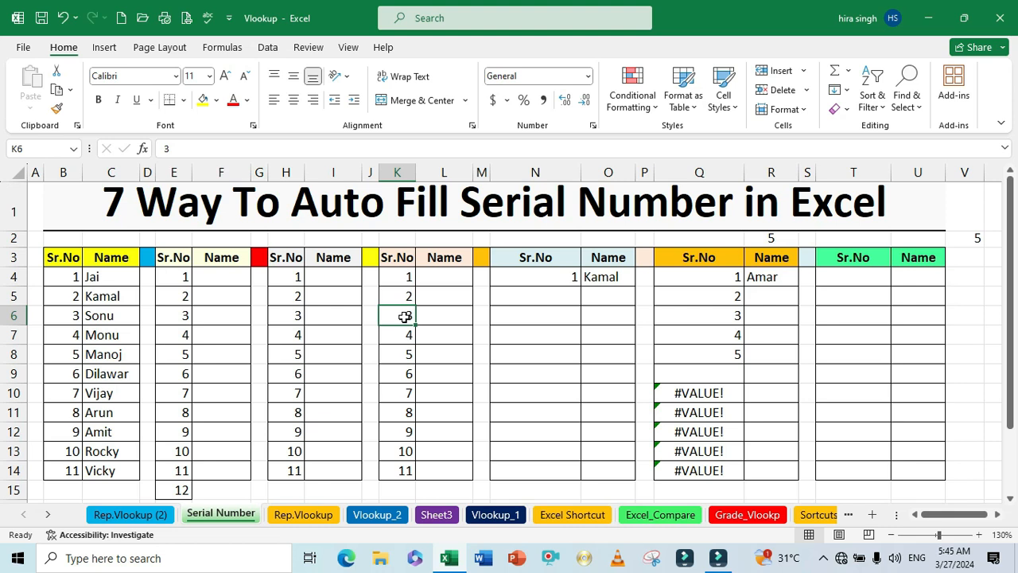
# Step: Enter the formula =IF(O5>0,N4+1," ") in N5, so numbering depends on the Name column
pyautogui.click(557, 276)
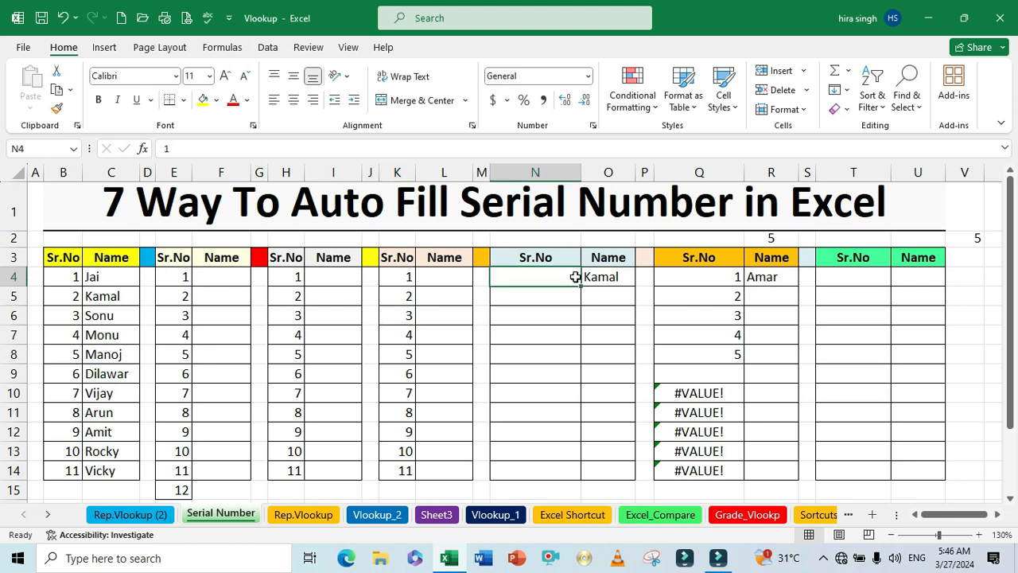
pyautogui.click(593, 277)
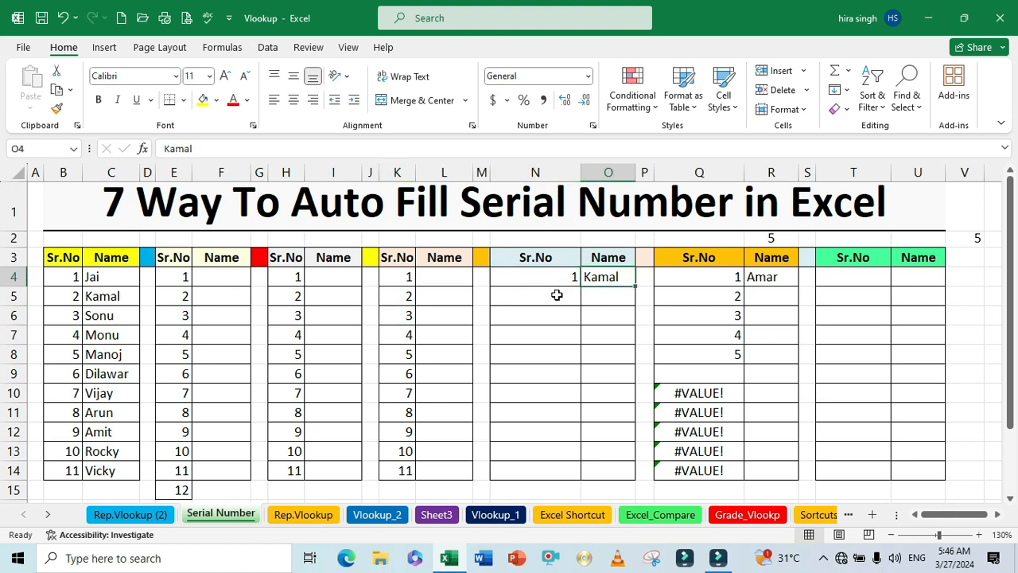
pyautogui.click(589, 295)
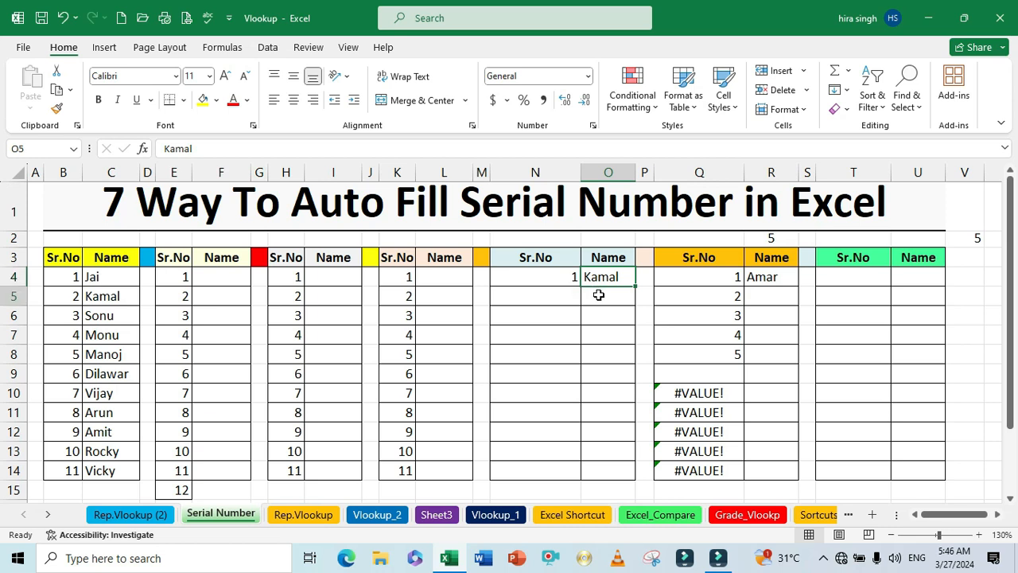
pyautogui.click(567, 295)
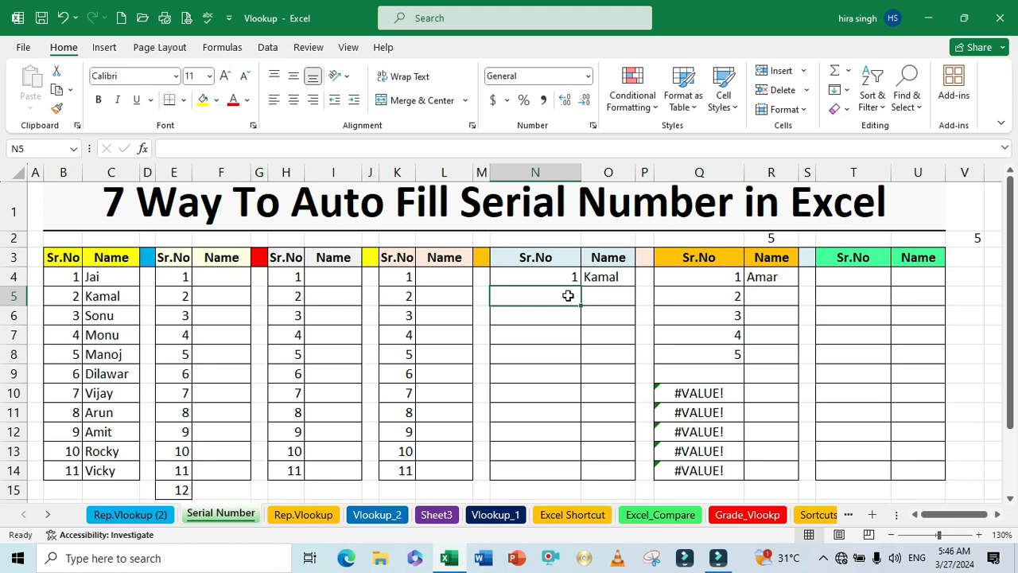
pyautogui.write('=if')
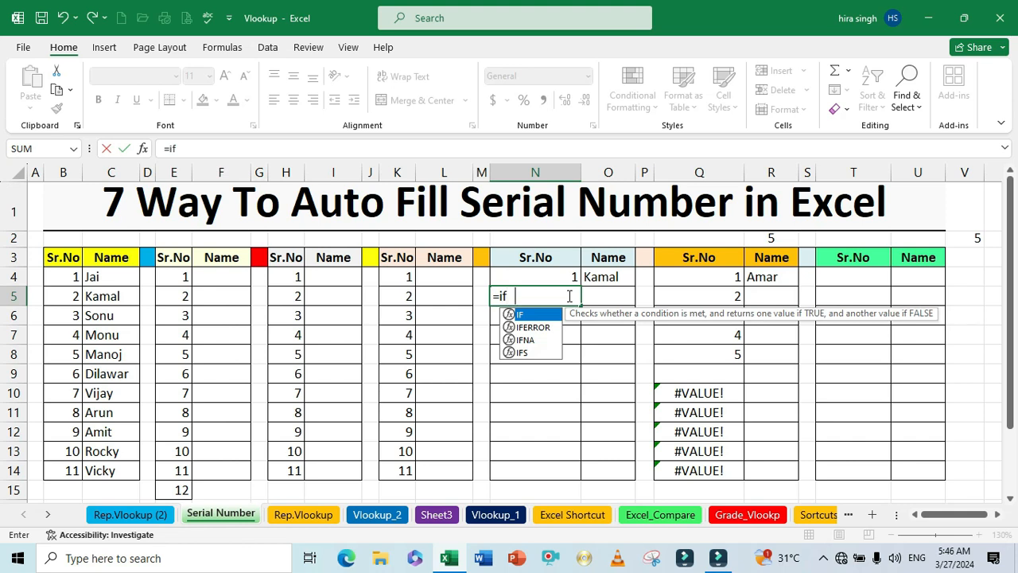
pyautogui.press('Tab')
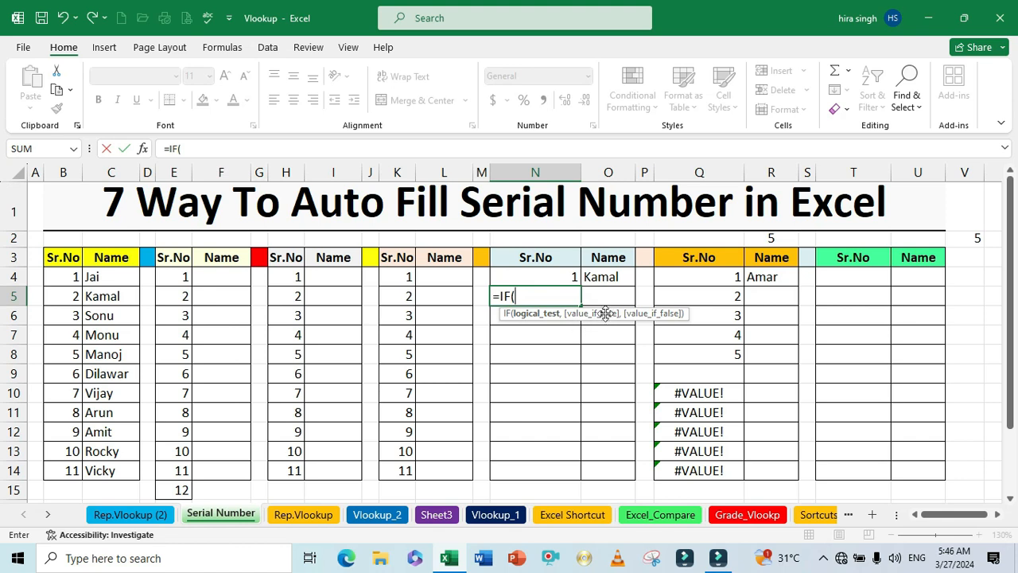
pyautogui.click(604, 299)
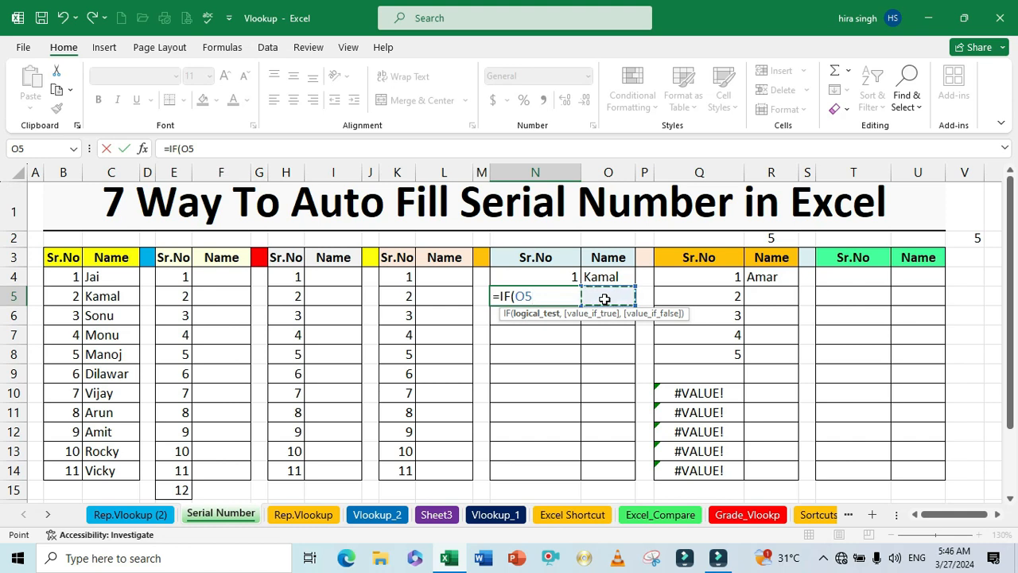
pyautogui.write('>0')
pyautogui.write(',')
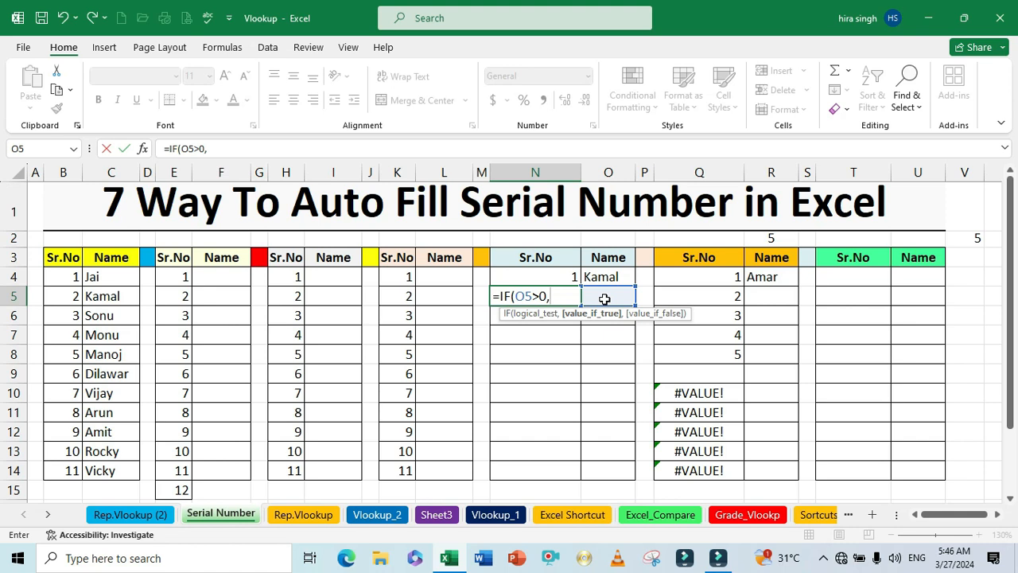
pyautogui.click(560, 275)
pyautogui.write('+1,')
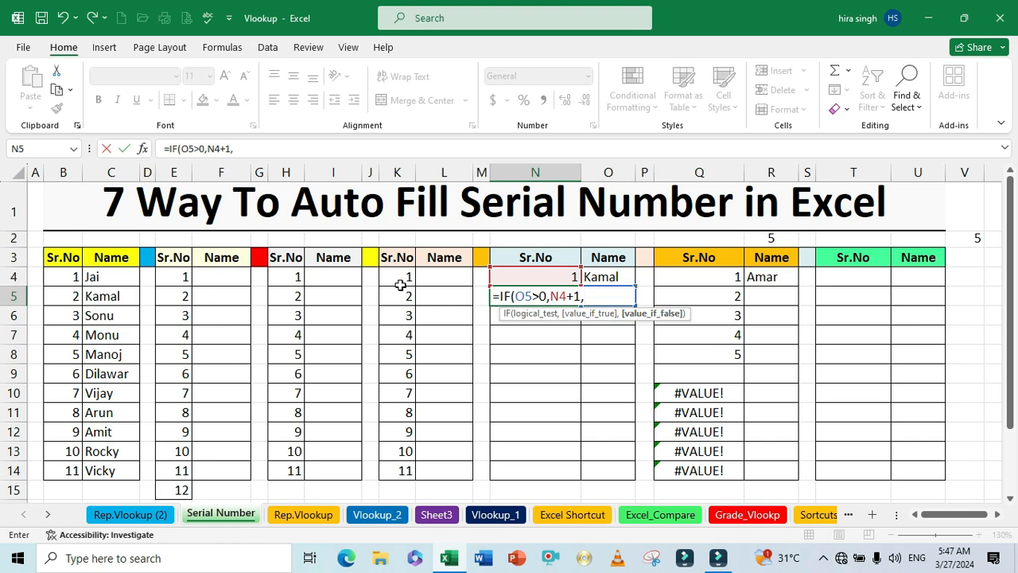
pyautogui.write('" ")')
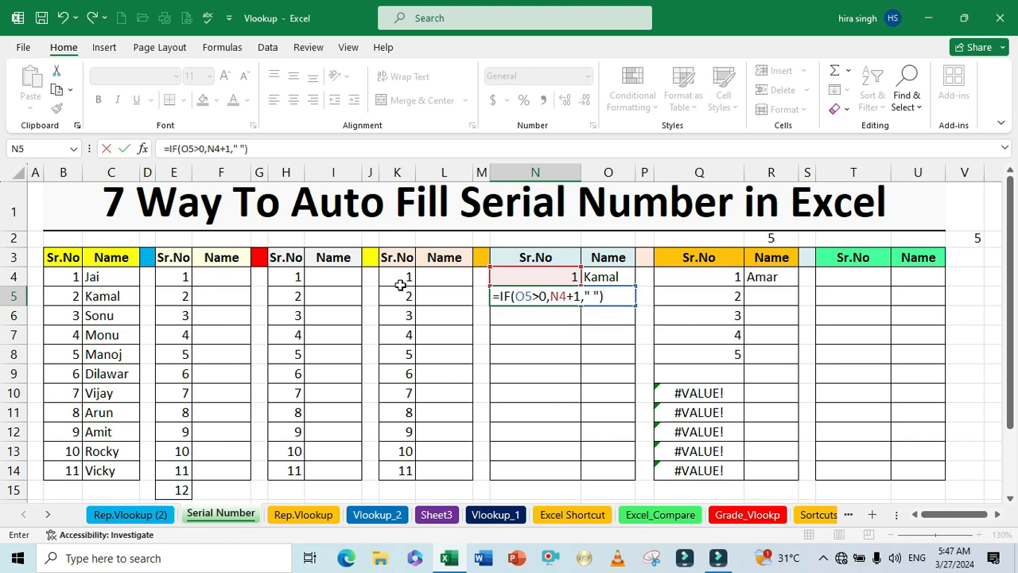
pyautogui.press('Return')
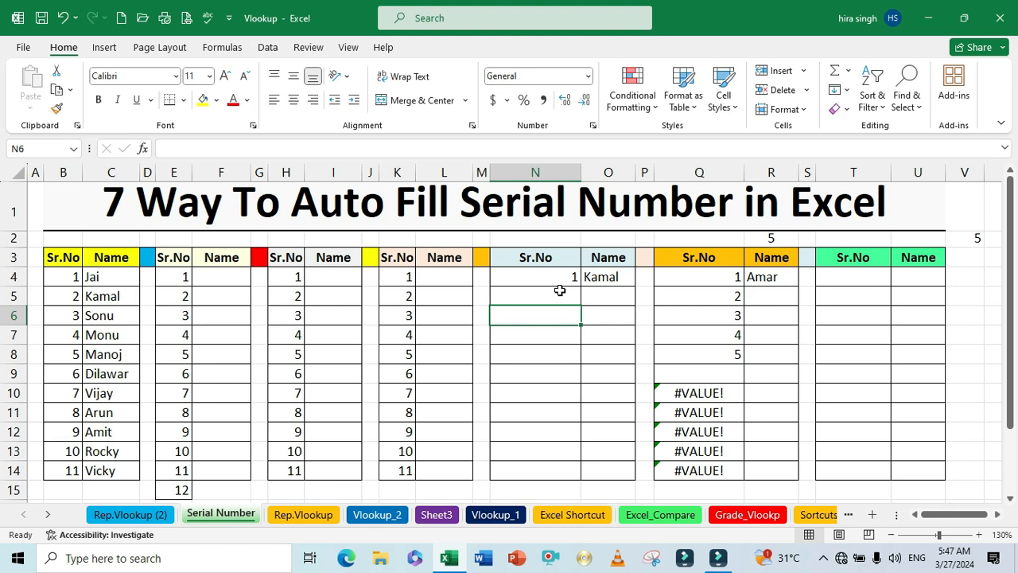
# Step: Check the IF formula in N5 and fill it down to N13
pyautogui.click(560, 292)
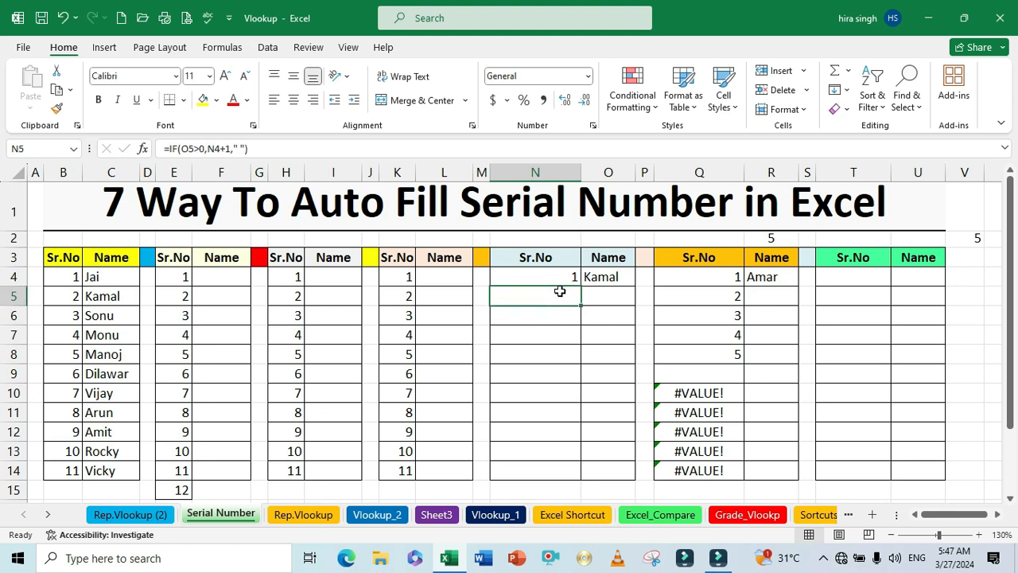
pyautogui.doubleClick(560, 293)
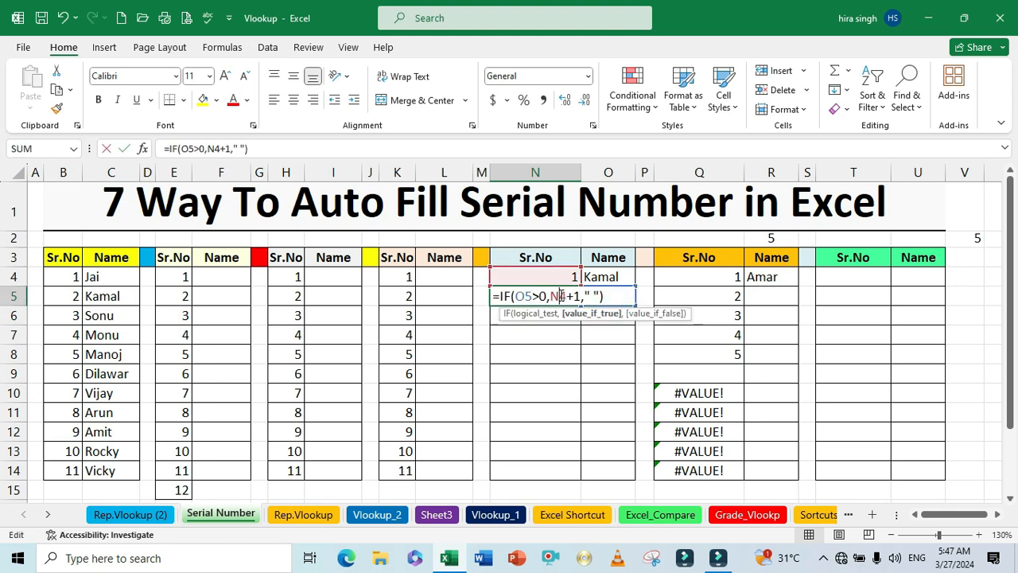
pyautogui.press('Return')
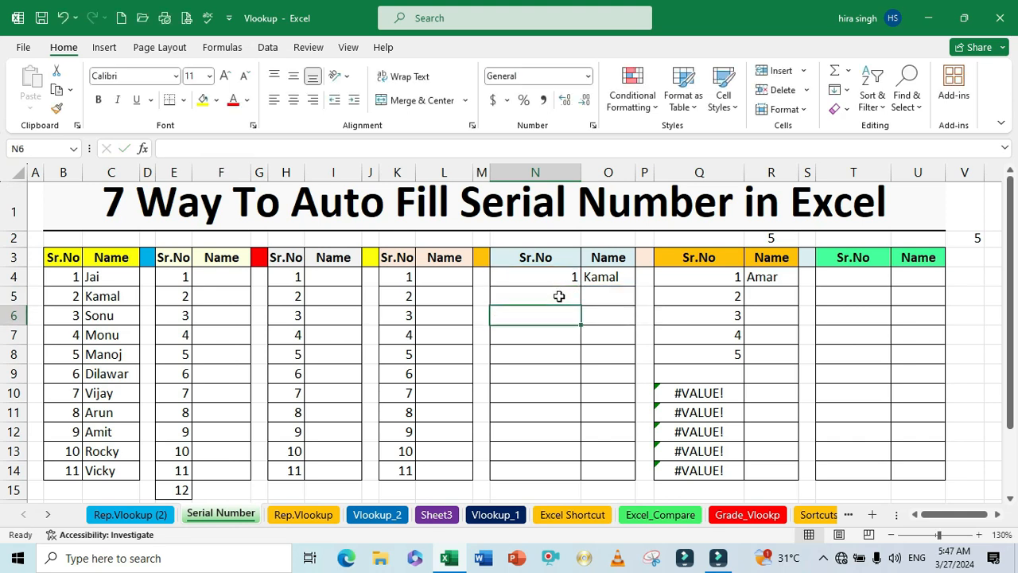
pyautogui.click(566, 296)
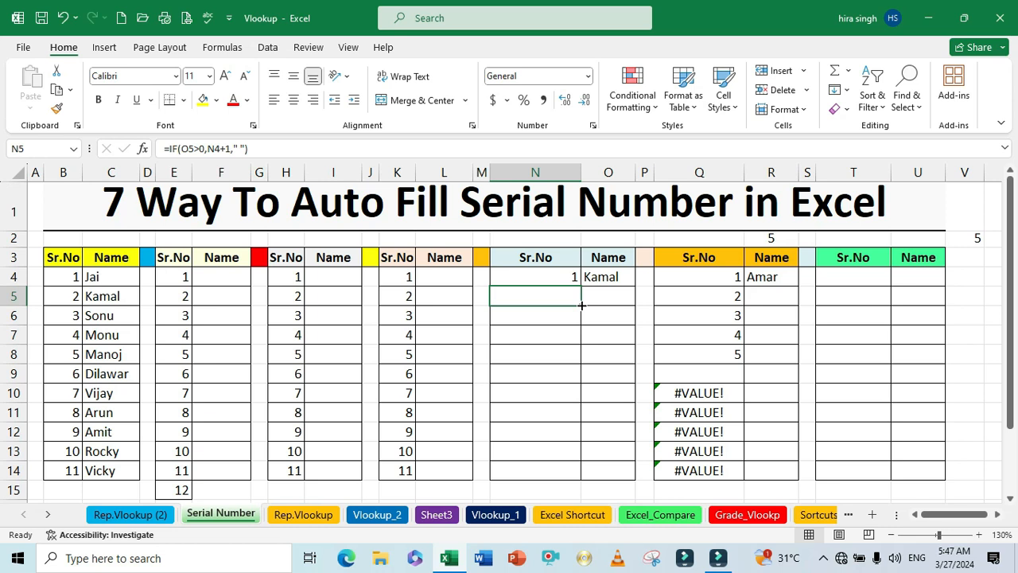
pyautogui.moveTo(581, 306); pyautogui.dragTo(572, 470)
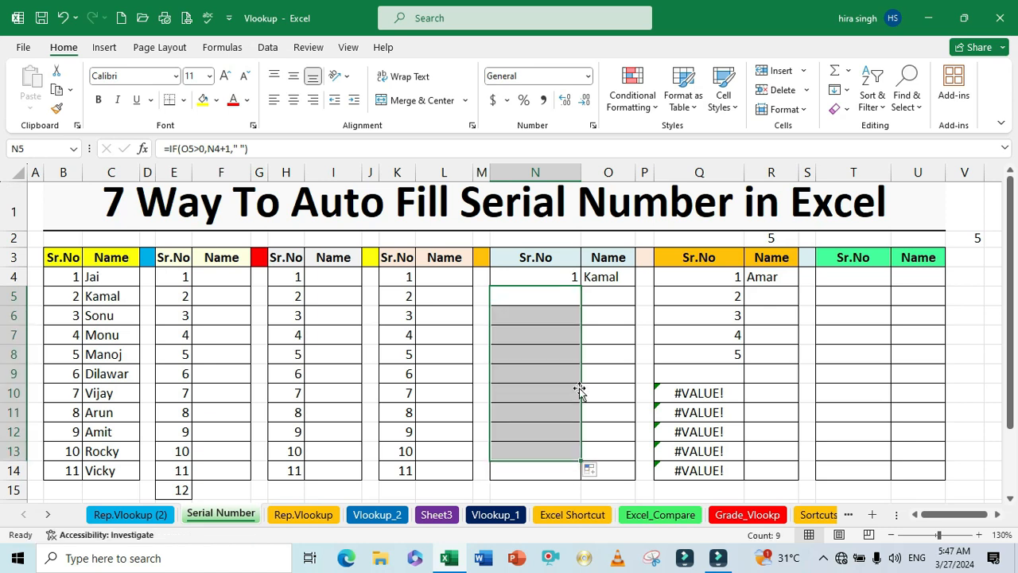
# Step: Enter six first names in the Name column from O5 to O10, one per row
pyautogui.click(599, 292)
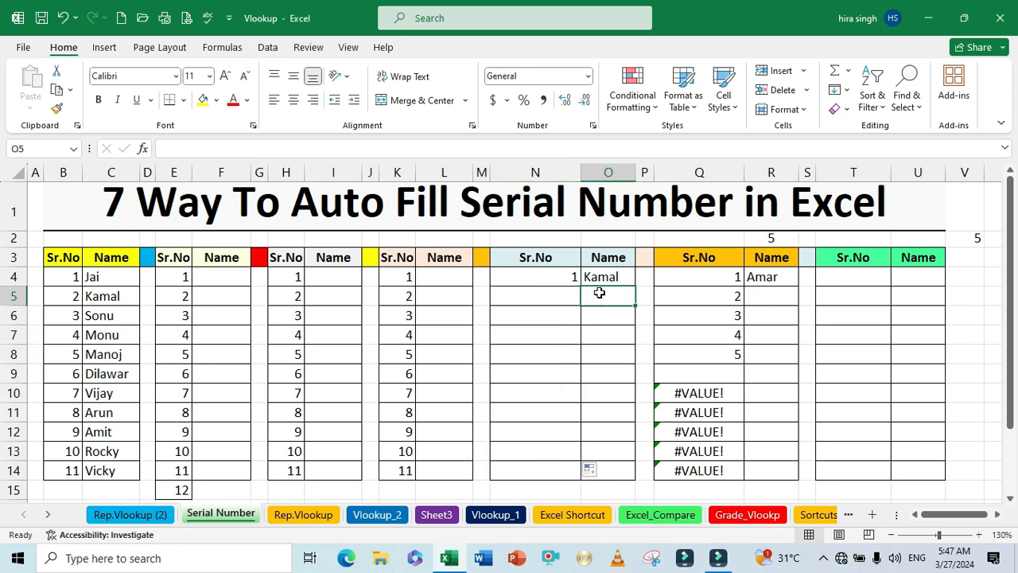
pyautogui.write('sonu')
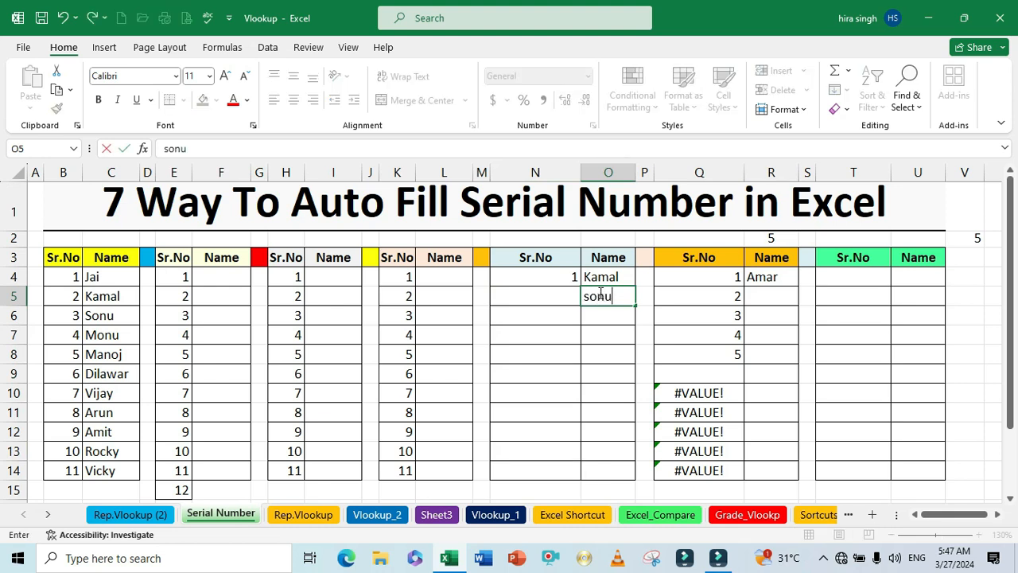
pyautogui.press('Return')
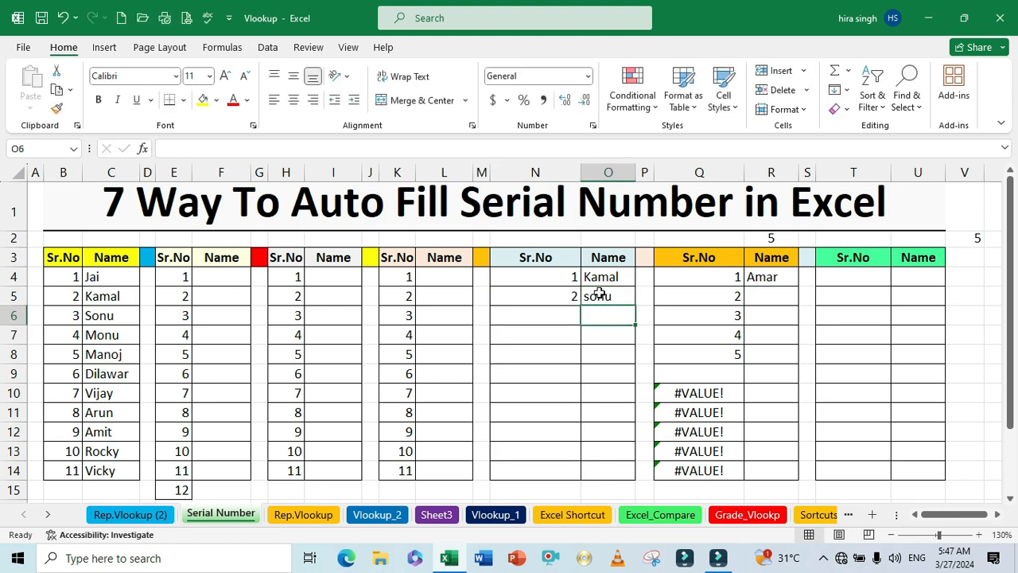
pyautogui.write('Umehs')
pyautogui.press('Return')
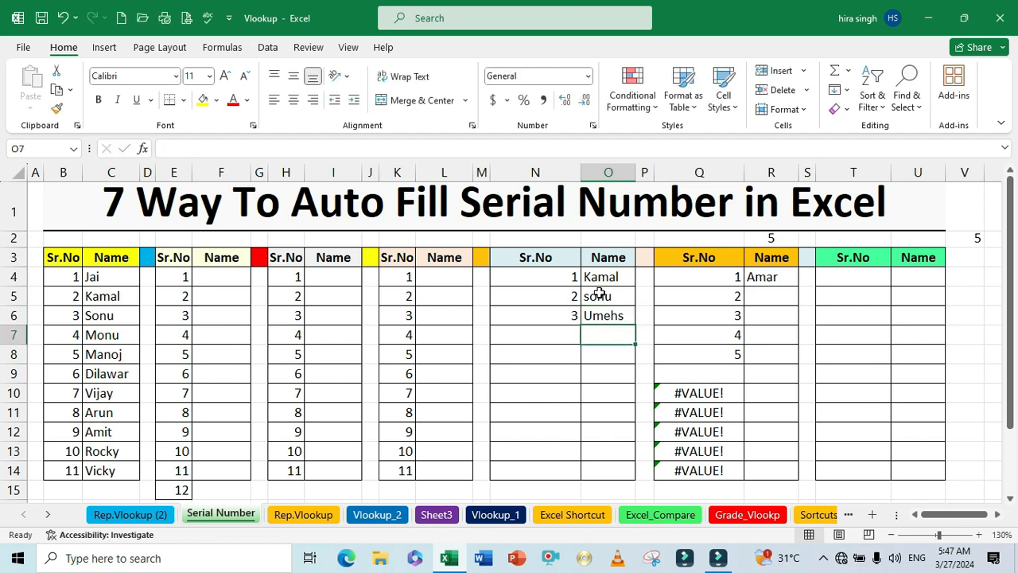
pyautogui.write('Lokesh')
pyautogui.press('Return')
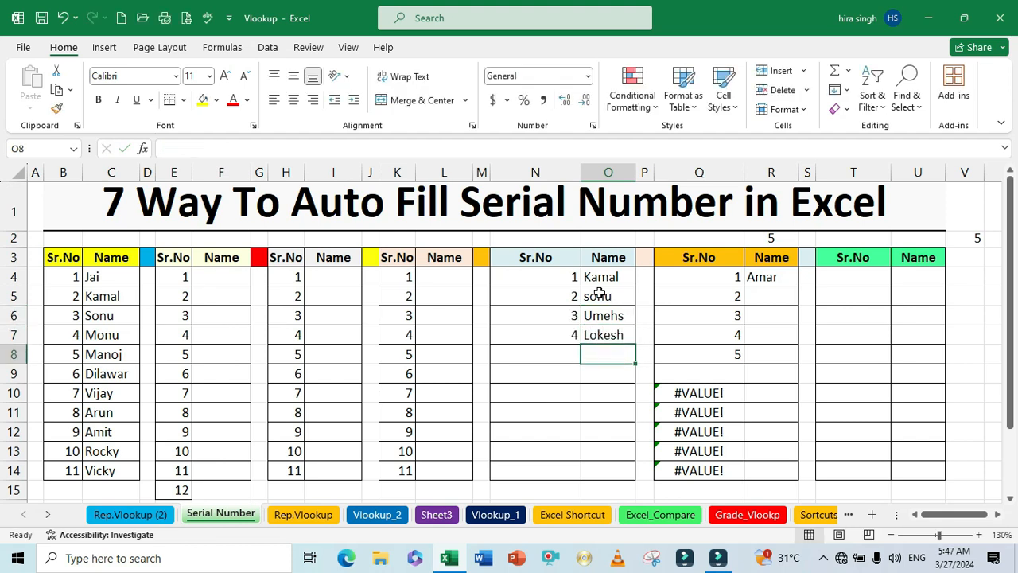
pyautogui.write('Manis')
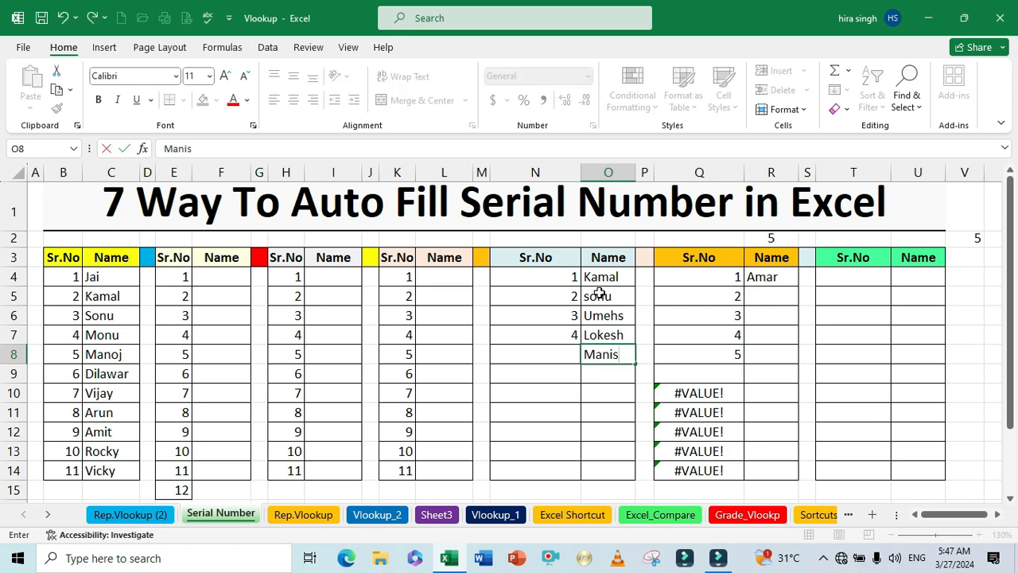
pyautogui.write('h')
pyautogui.press('Return')
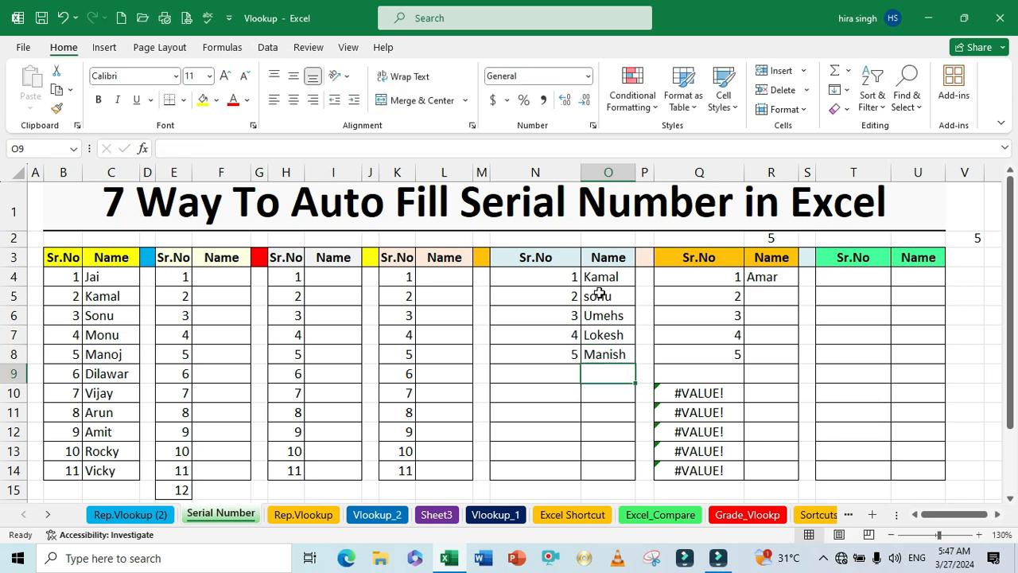
pyautogui.write('Yogesh')
pyautogui.press('Return')
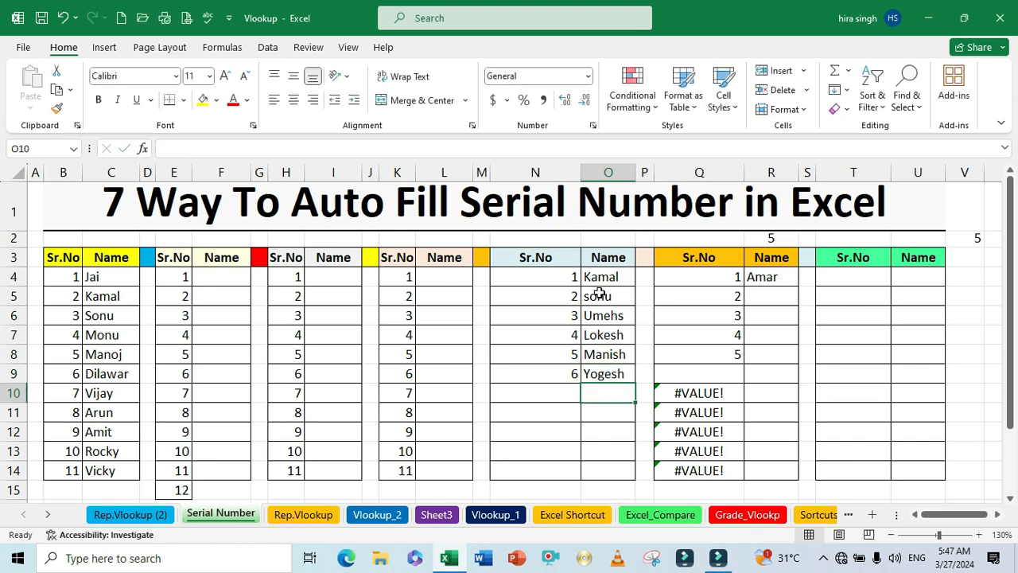
pyautogui.write('Tarun')
pyautogui.press('Return')
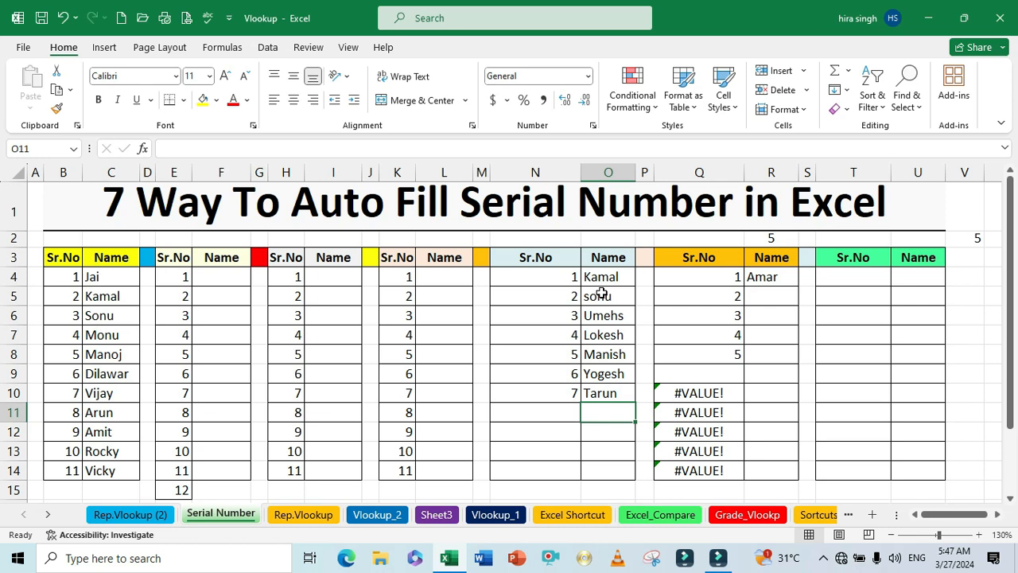
# Step: Set the serial number limit in R2 to 7
pyautogui.click(690, 294)
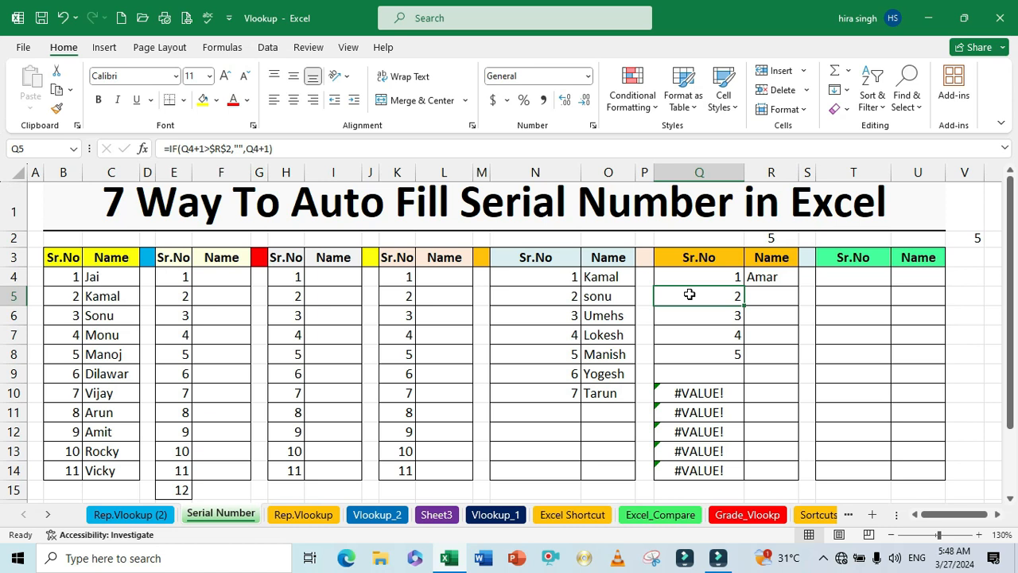
pyautogui.click(765, 239)
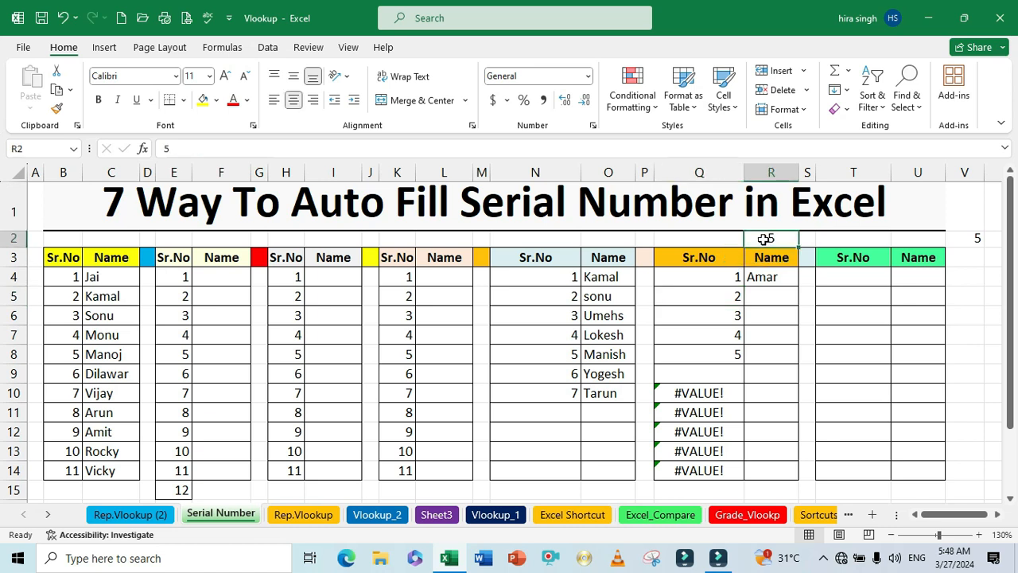
pyautogui.write('7')
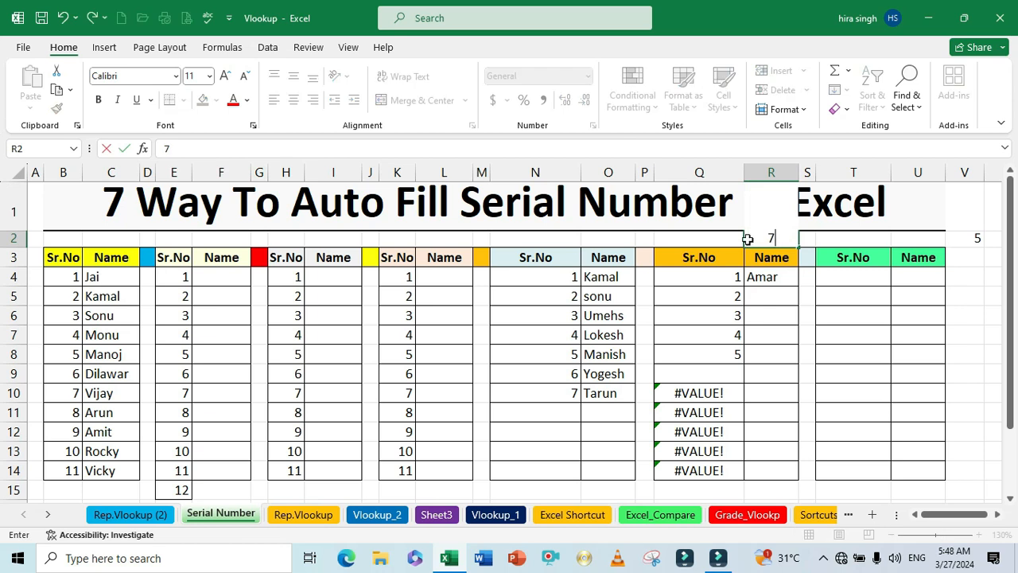
pyautogui.press('Return')
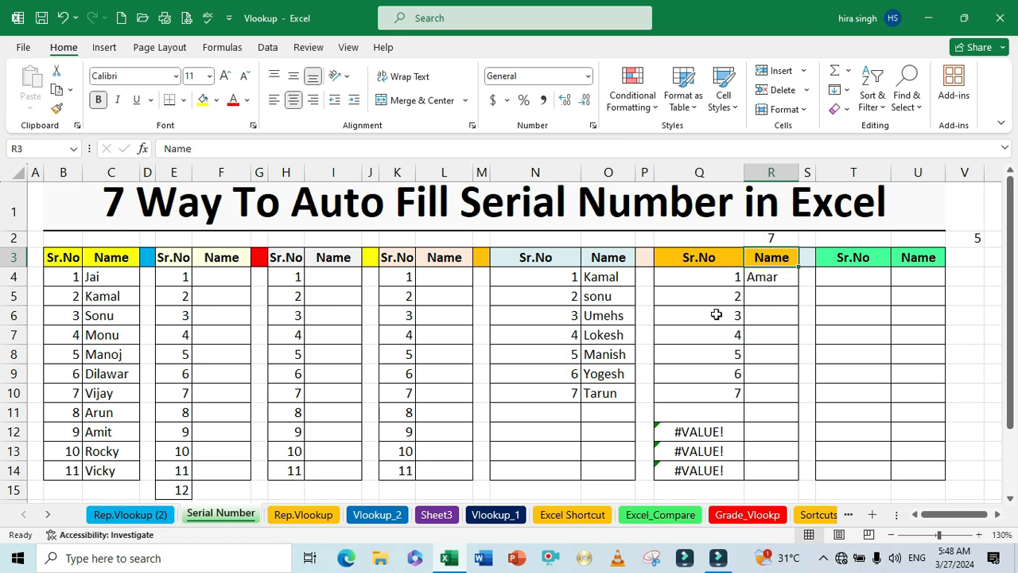
# Step: Set the serial number limit in R2 to 2
pyautogui.click(761, 239)
pyautogui.write('2')
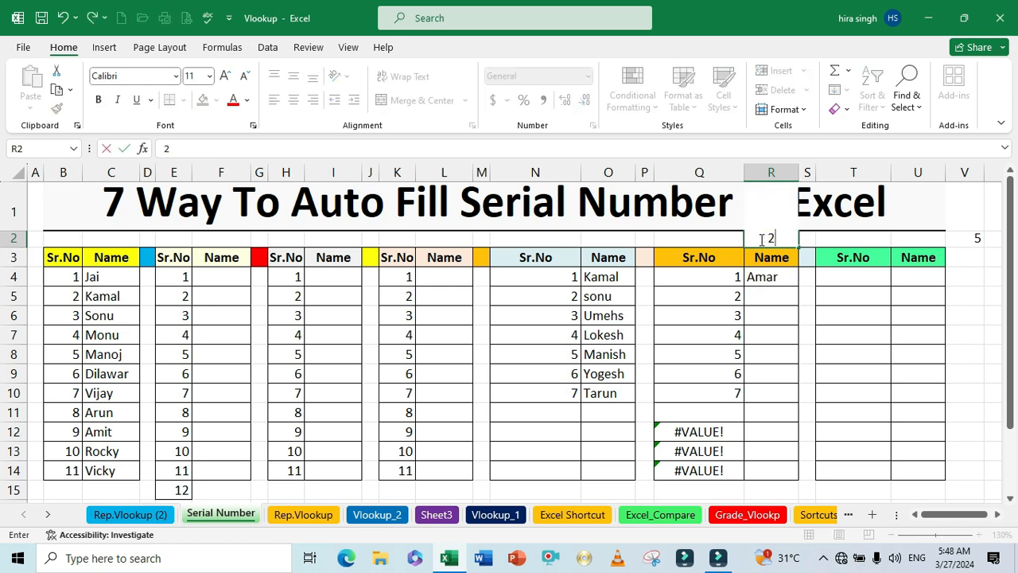
pyautogui.press('Return')
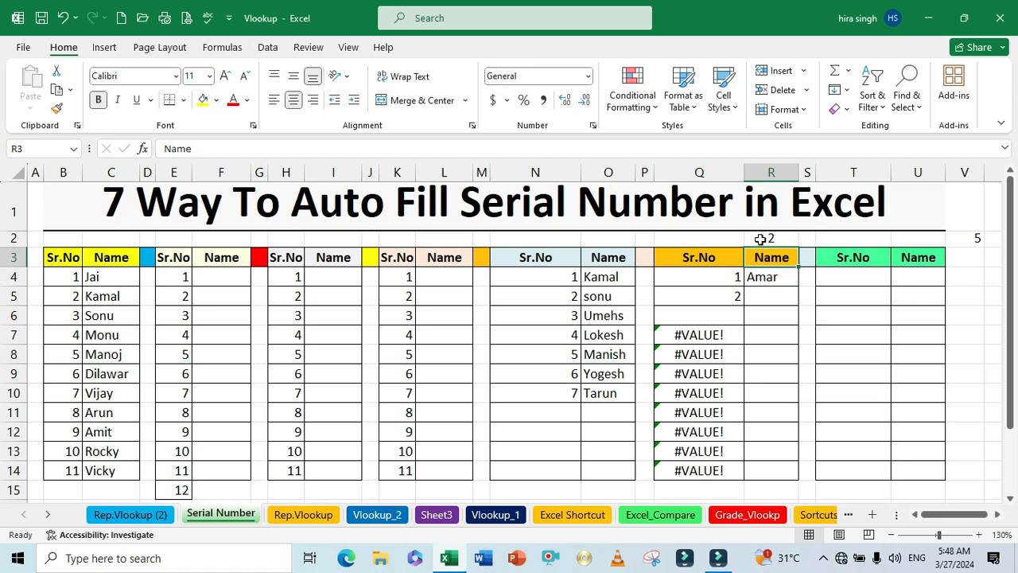
# Step: Try replacing the formula in Q5 with =IF(Q4+1>R2," "), then recalculate the sheet
pyautogui.click(687, 298)
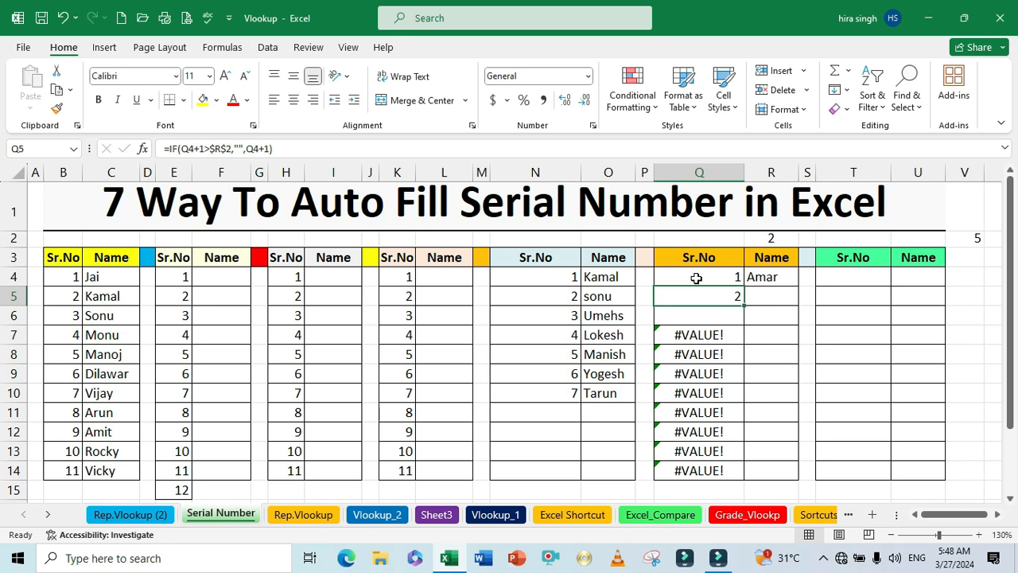
pyautogui.click(695, 279)
pyautogui.click(754, 277)
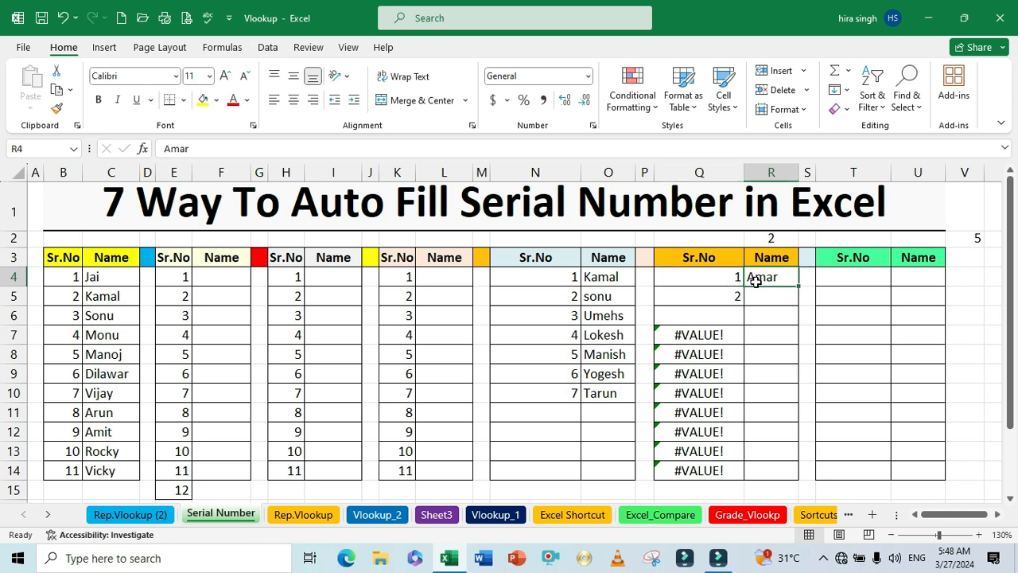
pyautogui.click(727, 296)
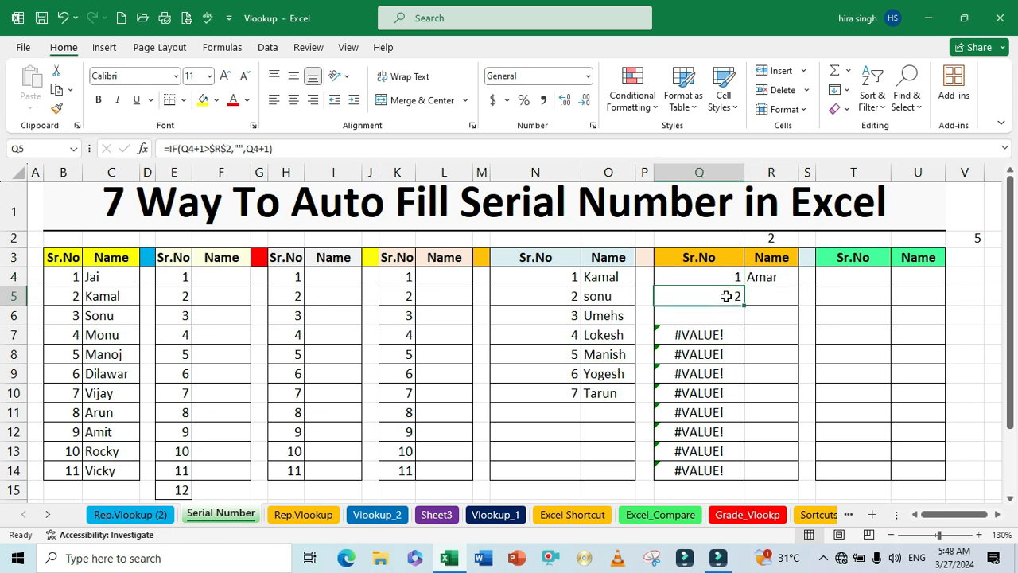
pyautogui.write('=if')
pyautogui.press('Tab')
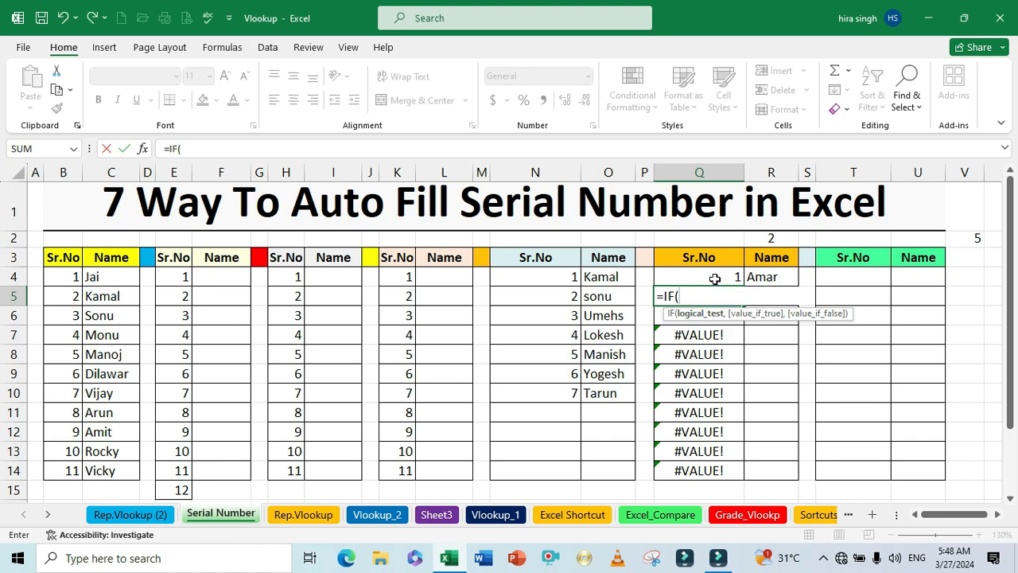
pyautogui.click(714, 278)
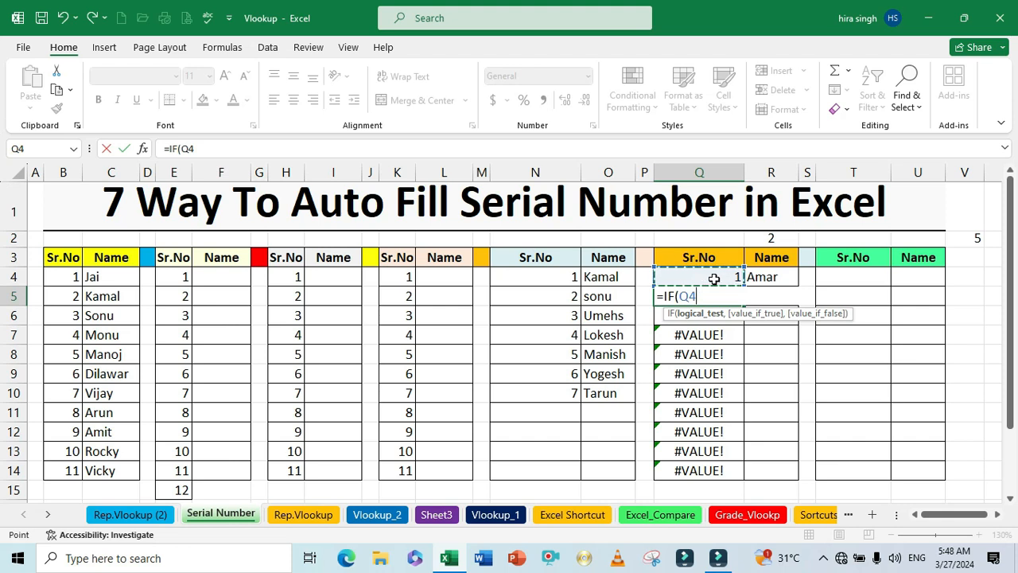
pyautogui.write('+1')
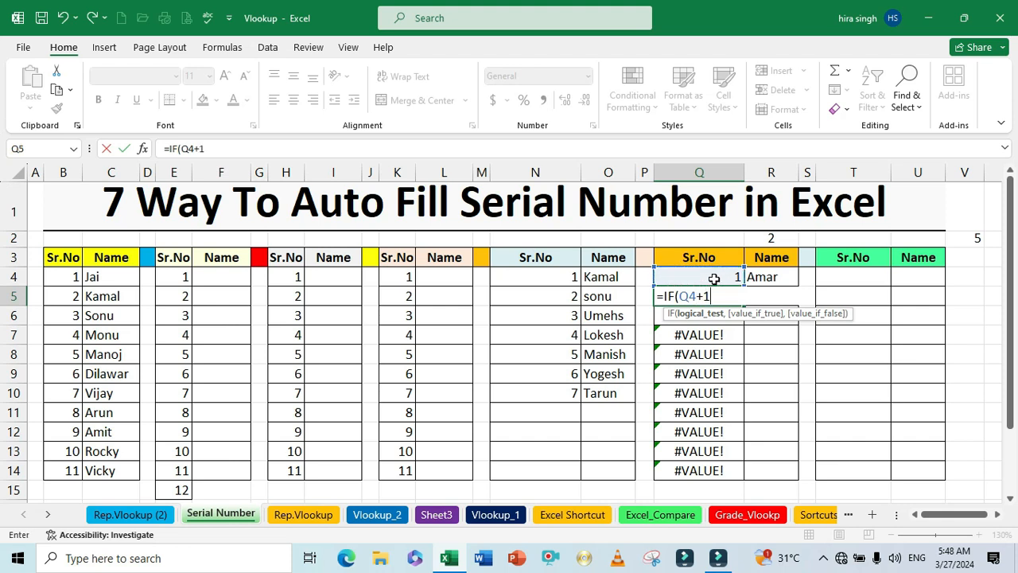
pyautogui.write('>')
pyautogui.click(768, 237)
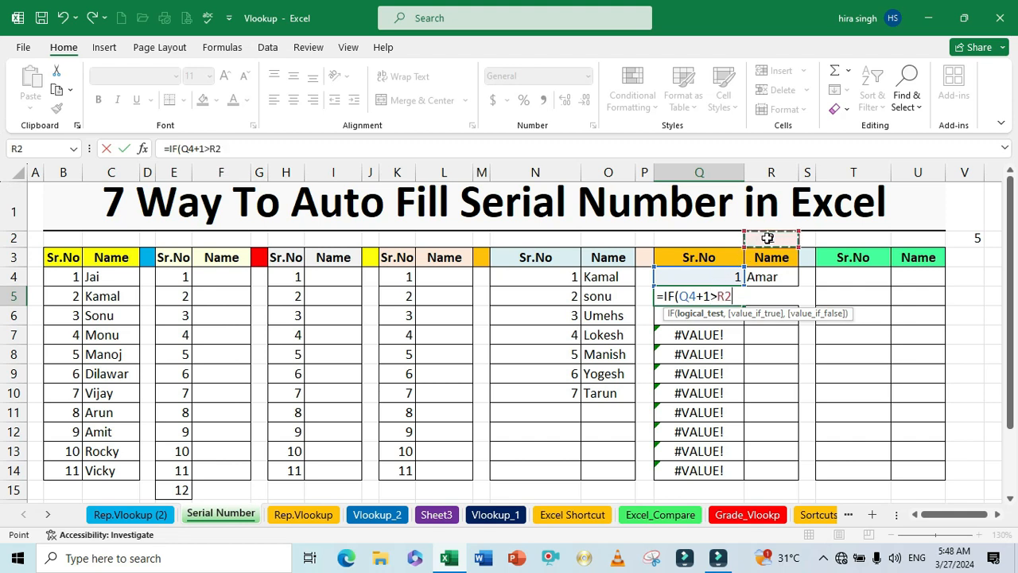
pyautogui.write(',"')
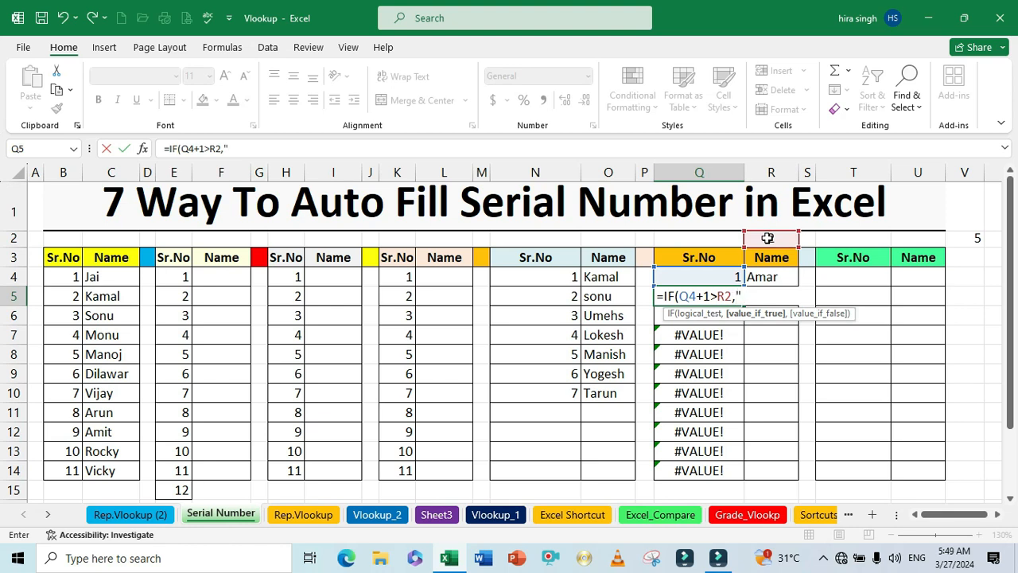
pyautogui.press('Return')
pyautogui.press('Return')
pyautogui.press('Return')
pyautogui.press('Return')
pyautogui.press('Return')
pyautogui.press('Return')
pyautogui.press('Return')
pyautogui.press('Return')
pyautogui.press('Return')
pyautogui.press('Return')
pyautogui.press('Return')
pyautogui.press('Return')
pyautogui.press('Return')
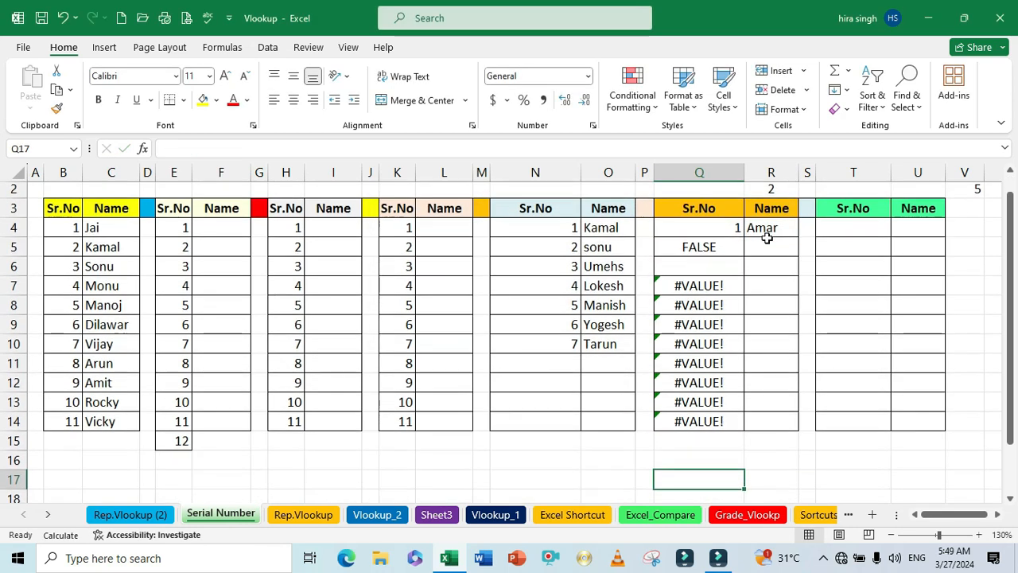
pyautogui.press('F9')
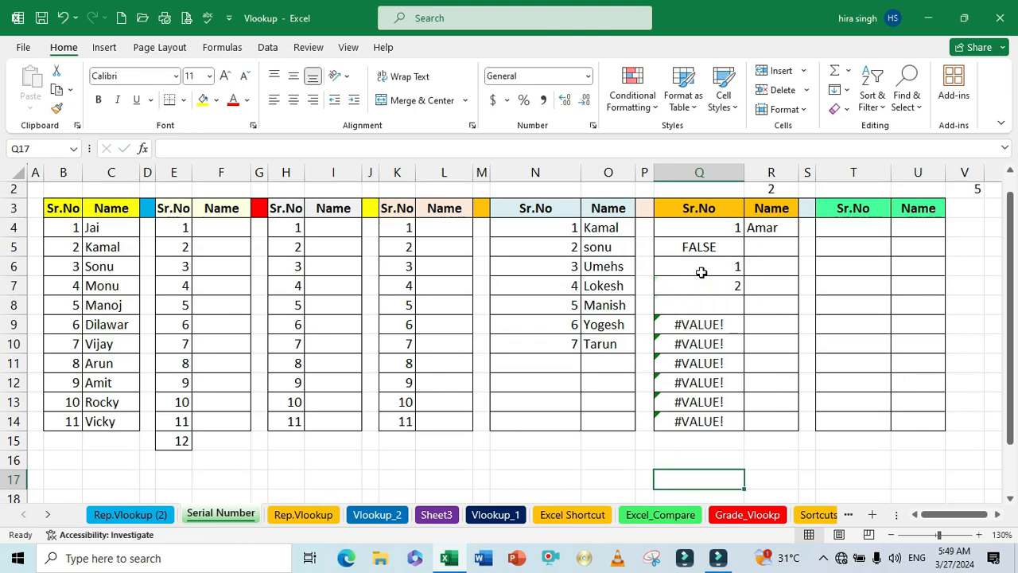
# Step: Return to Q5 and retry the IF formula with the test Q4+1>R2 and a blank value if true
pyautogui.press('Up')
pyautogui.press('Up')
pyautogui.press('Up')
pyautogui.press('Up')
pyautogui.press('Up')
pyautogui.press('Up')
pyautogui.press('Up')
pyautogui.press('Up')
pyautogui.press('Up')
pyautogui.press('Up')
pyautogui.press('Up')
pyautogui.press('Up')
pyautogui.press('Up')
pyautogui.press('Up')
pyautogui.press('Up')
pyautogui.press('Up')
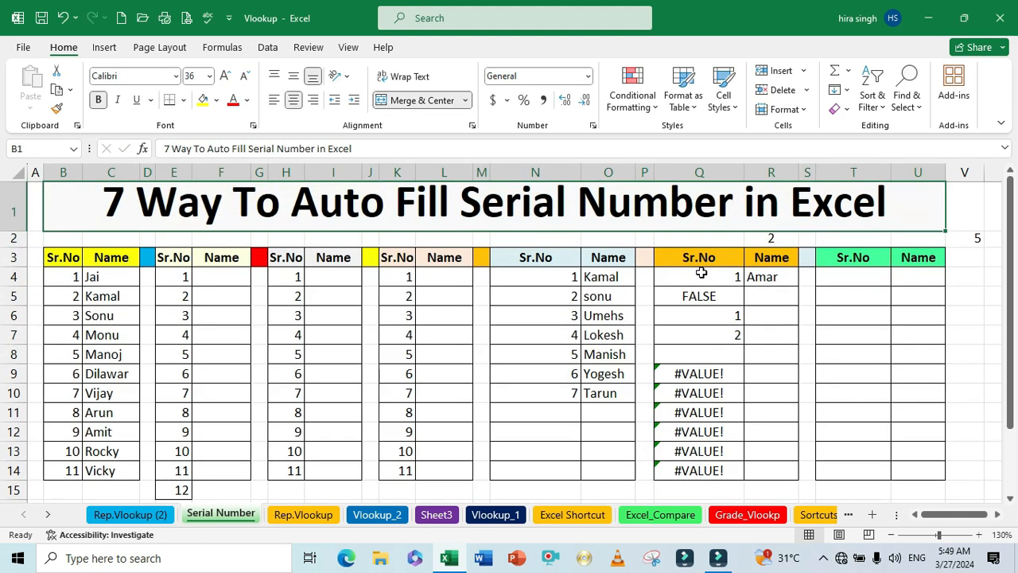
pyautogui.press('Down')
pyautogui.press('Down')
pyautogui.press('Down')
pyautogui.press('Down')
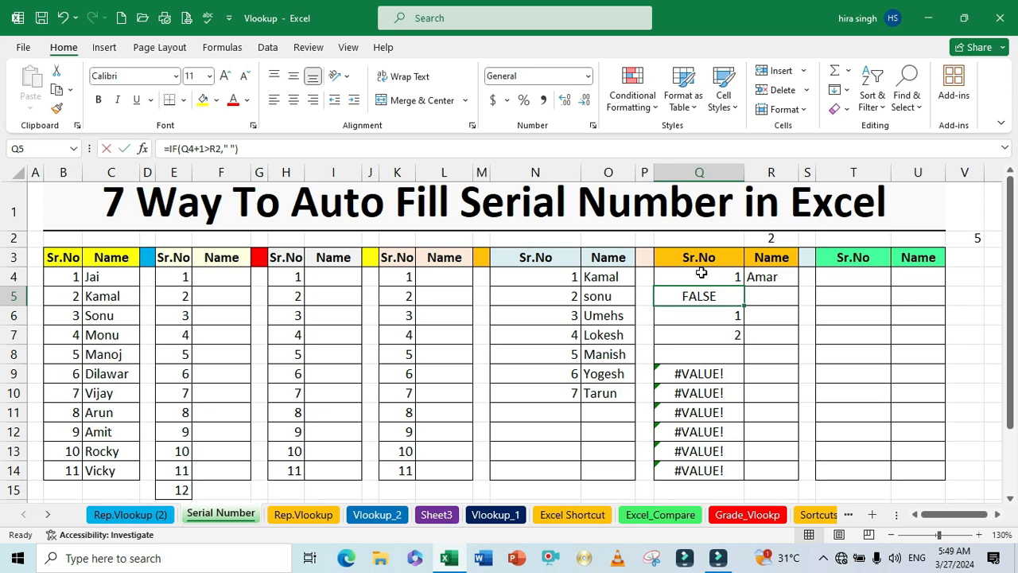
pyautogui.write('=IF(')
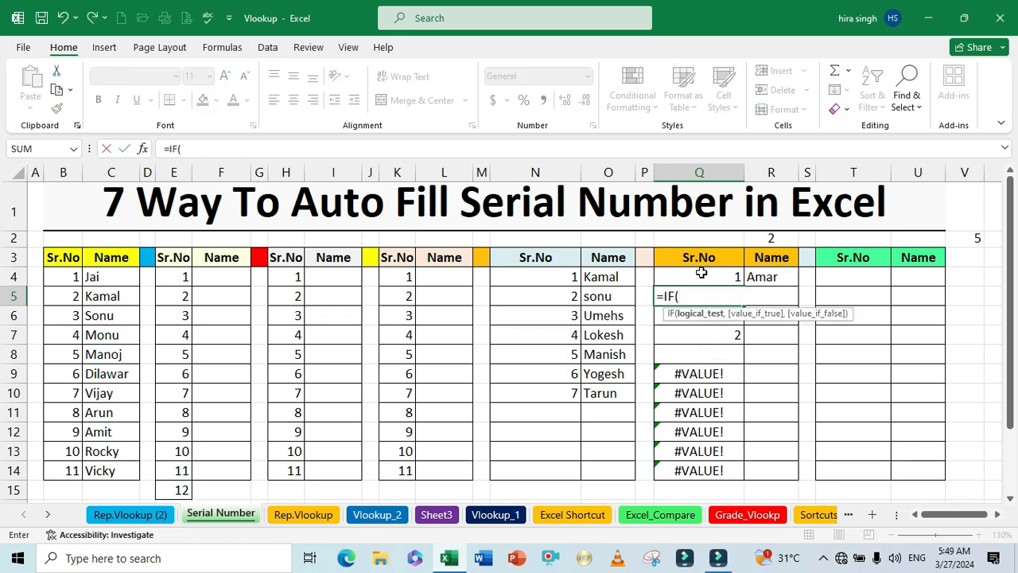
pyautogui.click(707, 276)
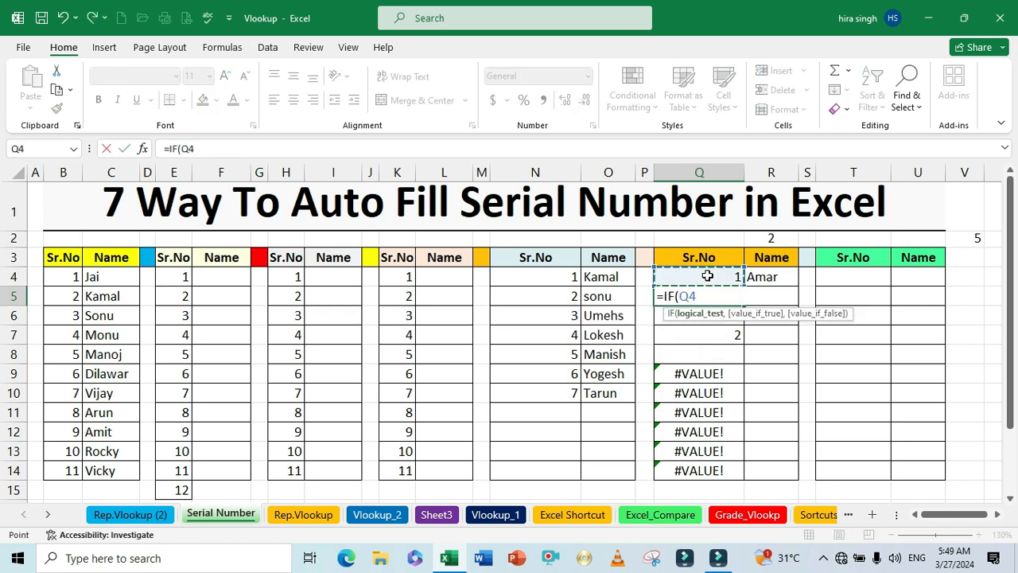
pyautogui.write('+1>')
pyautogui.click(766, 239)
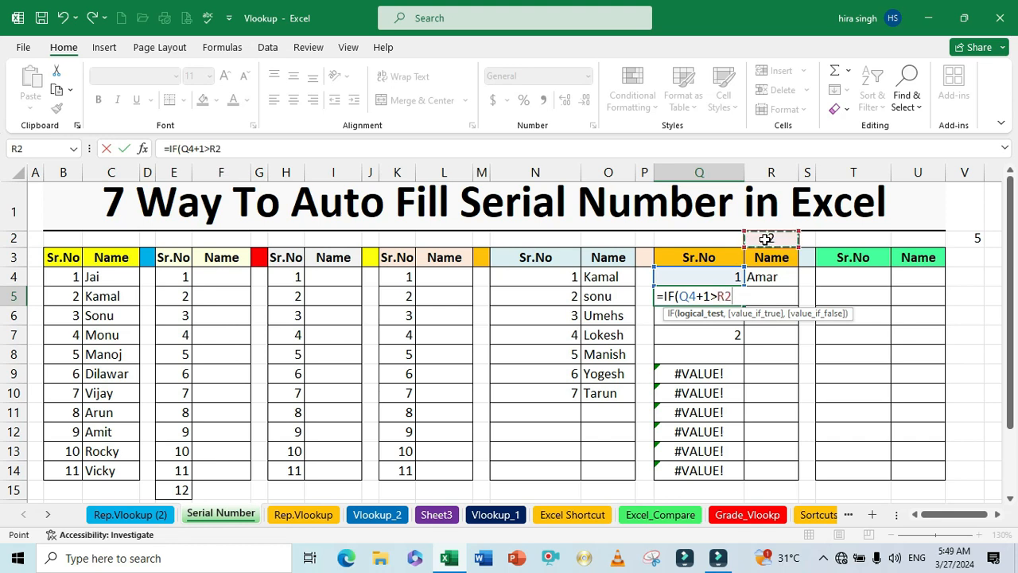
pyautogui.write(',"')
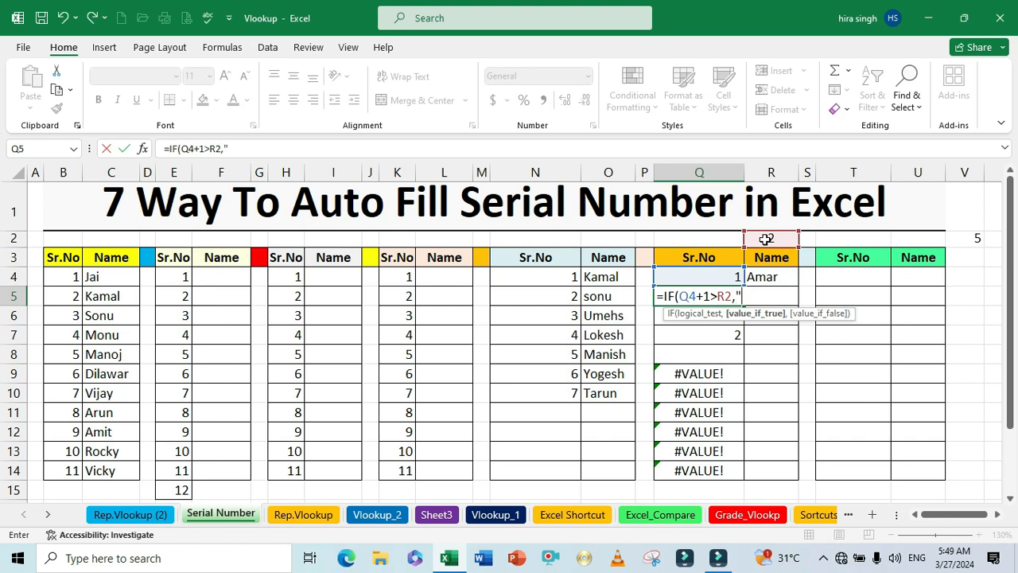
pyautogui.press('Return')
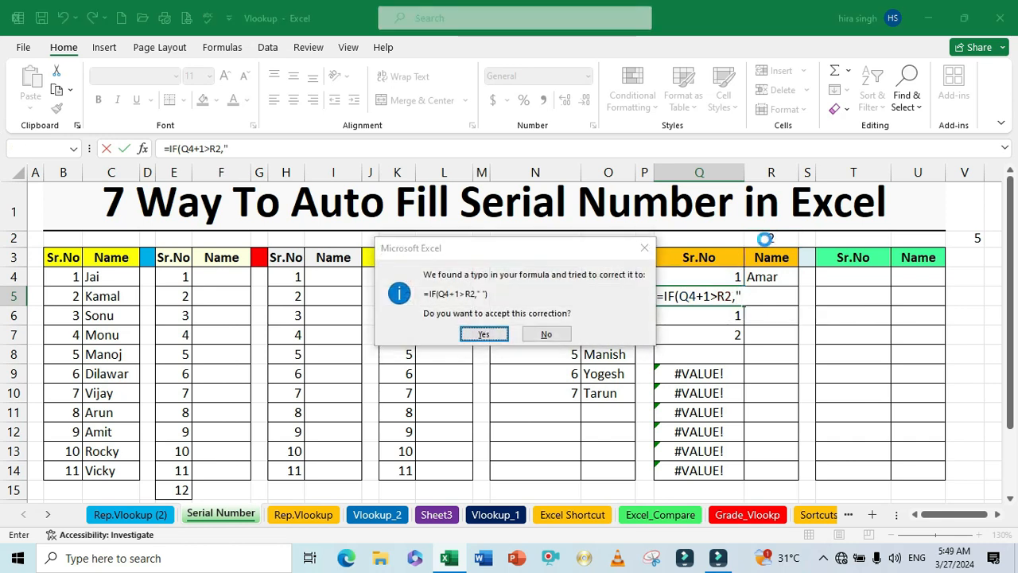
pyautogui.press('Return')
pyautogui.press('Return')
pyautogui.write("'")
# Step: Complete the Q5 formula as =IF(Q4+1>R2," ",Q4+1) and fill it down to Q14
pyautogui.click(728, 294)
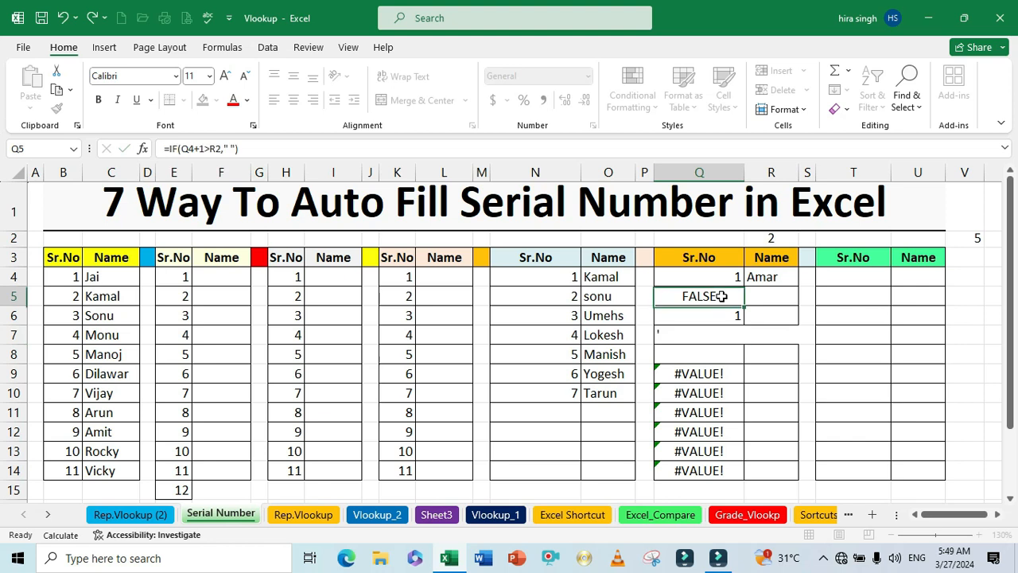
pyautogui.press('F2')
pyautogui.click(757, 296)
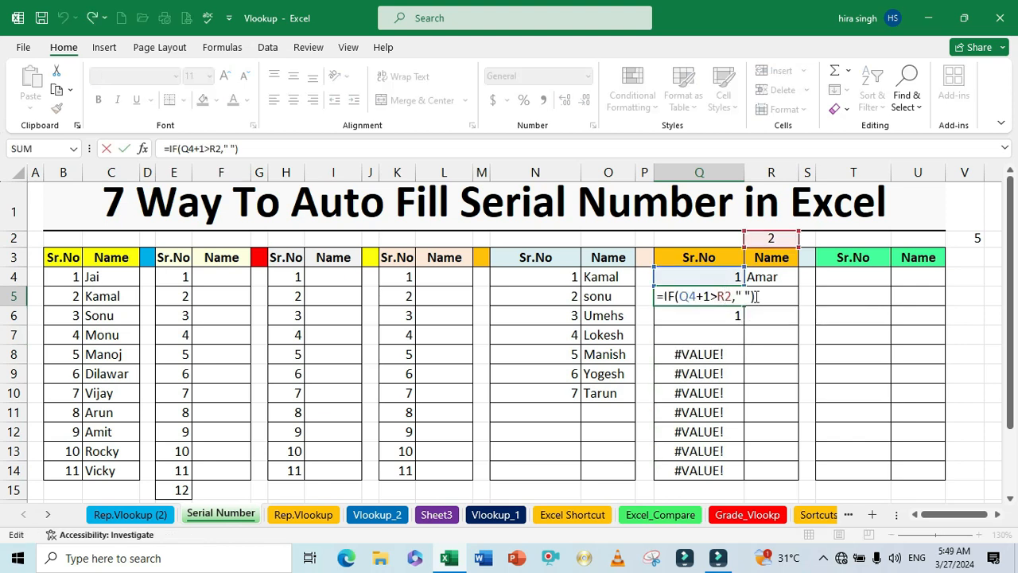
pyautogui.press('BackSpace')
pyautogui.write(',')
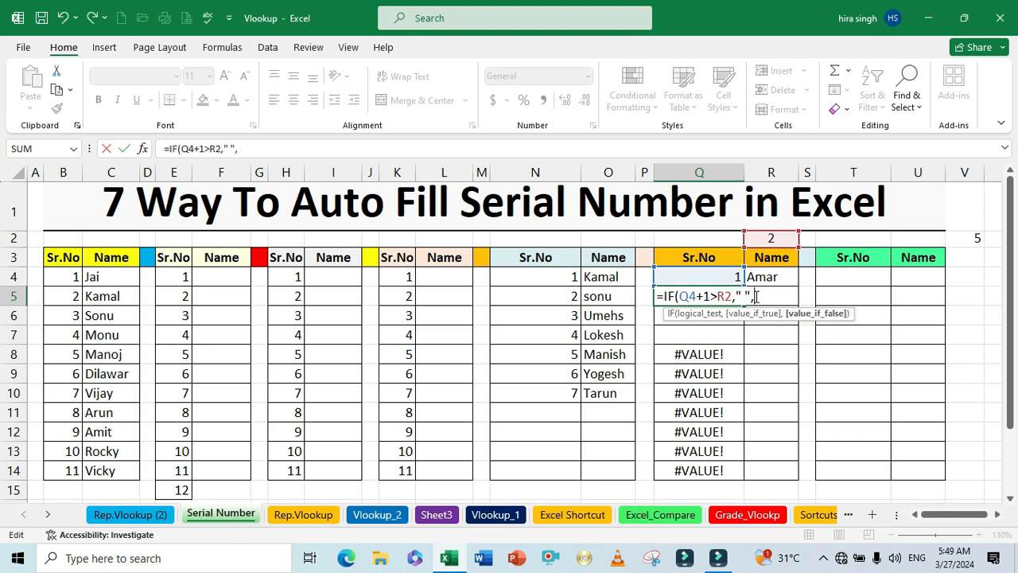
pyautogui.click(710, 277)
pyautogui.write('+1')
pyautogui.press('Return')
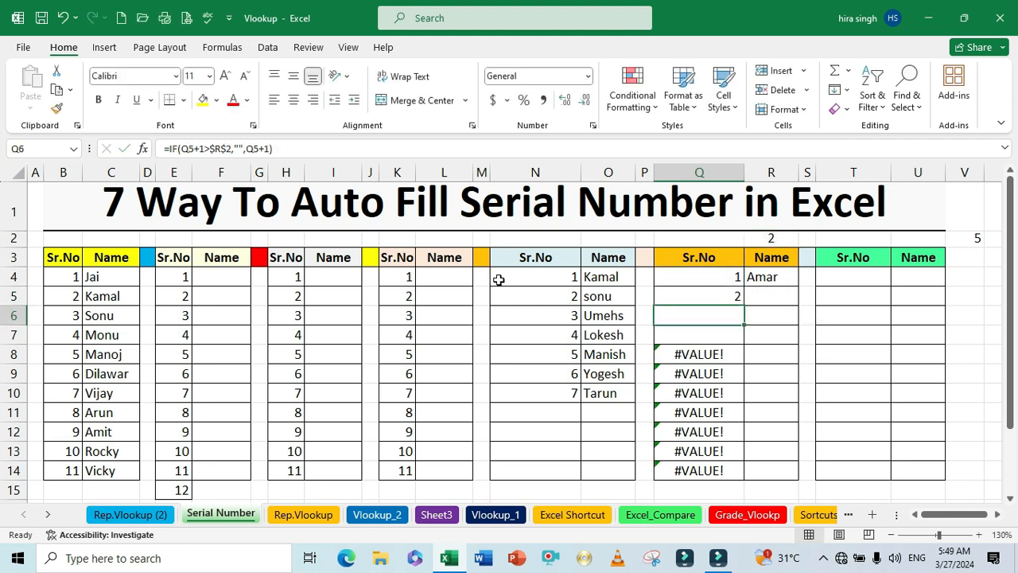
pyautogui.click(706, 295)
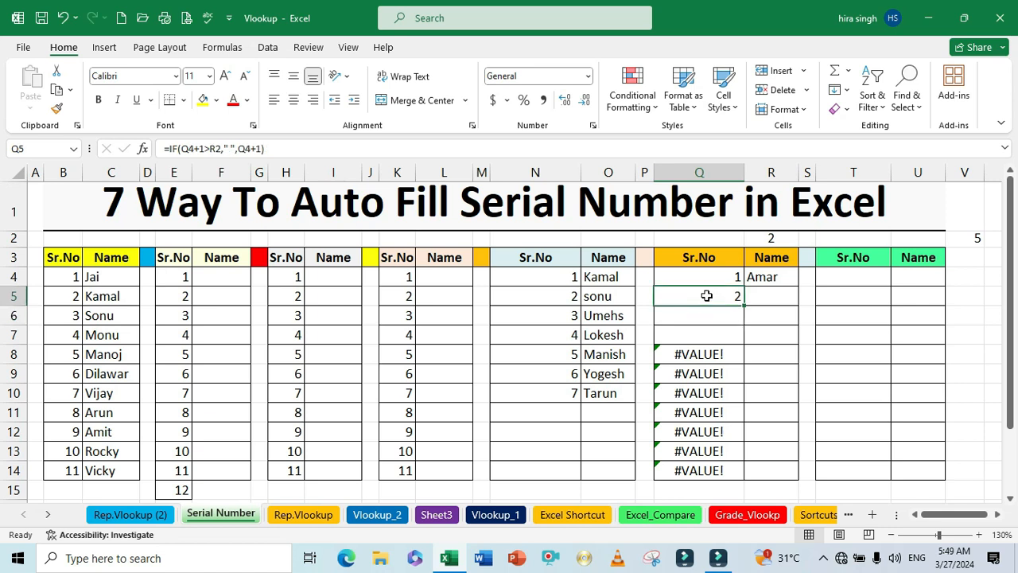
pyautogui.moveTo(744, 303); pyautogui.dragTo(717, 471)
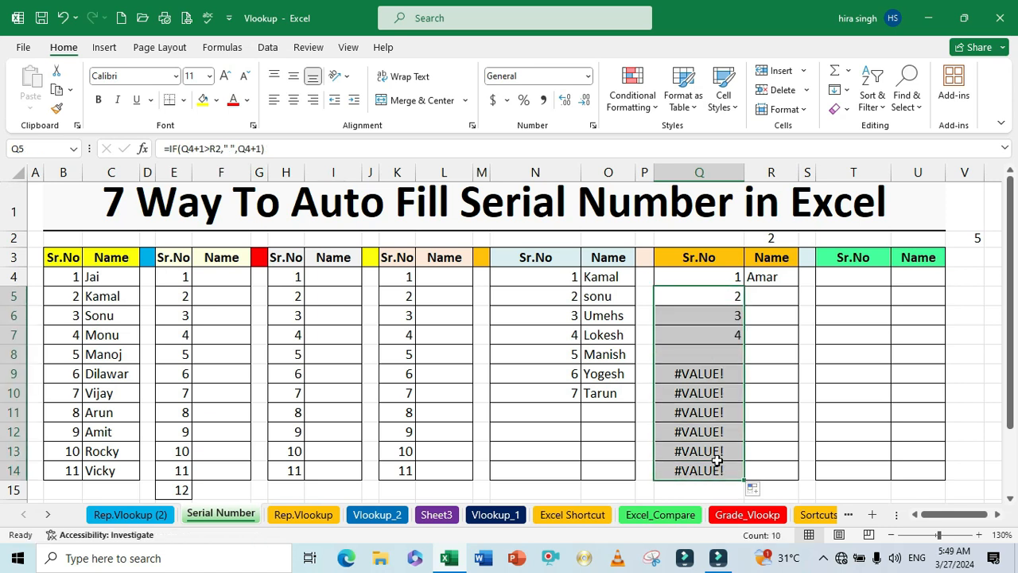
# Step: Set the serial number limit in R2 to 7
pyautogui.click(760, 238)
pyautogui.write('7')
pyautogui.press('Return')
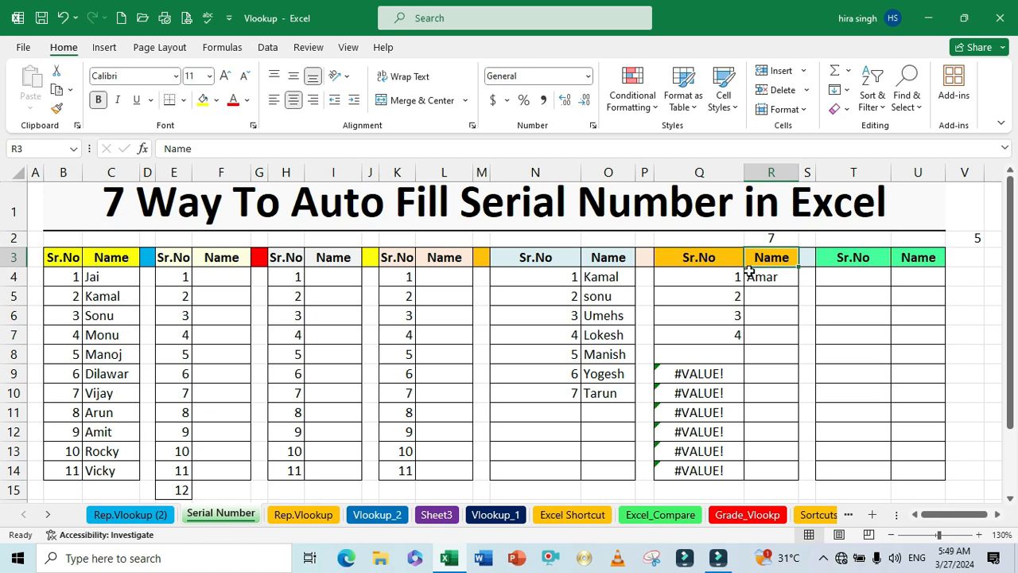
# Step: Clear the formulas from Q5:Q14 in the Sr.No column
pyautogui.click(727, 292)
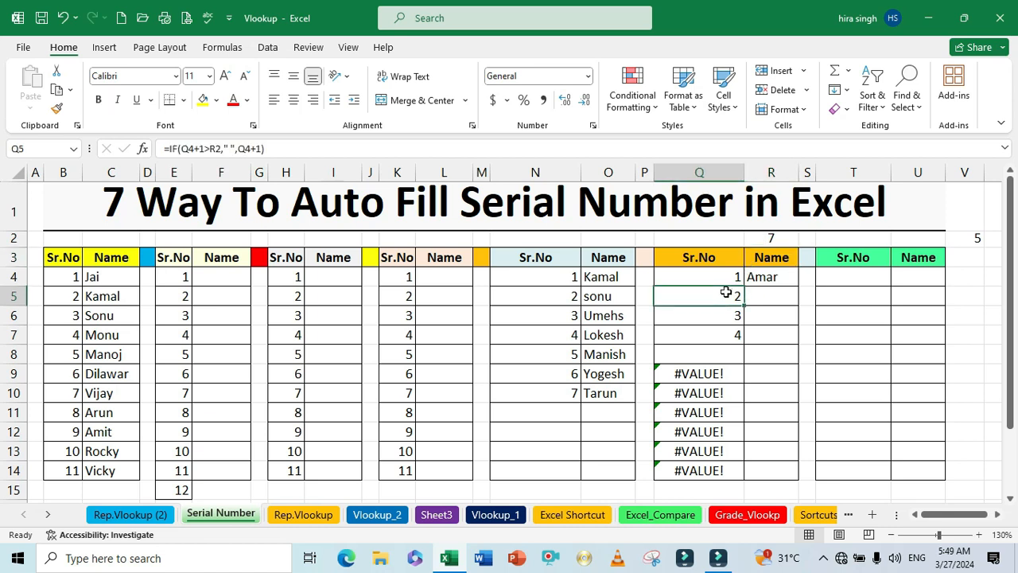
pyautogui.hotkey('shift', 'Down')
pyautogui.hotkey('shift', 'Down')
pyautogui.hotkey('shift', 'Down')
pyautogui.hotkey('shift', 'Down')
pyautogui.hotkey('shift', 'Down')
pyautogui.hotkey('shift', 'Down')
pyautogui.hotkey('shift', 'Down')
pyautogui.hotkey('shift', 'Down')
pyautogui.hotkey('shift', 'Down')
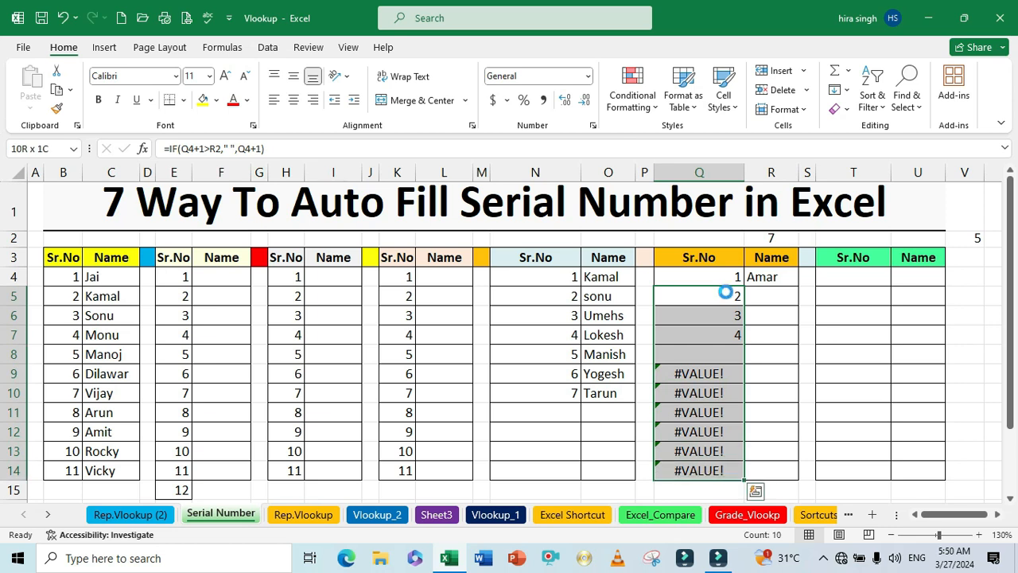
pyautogui.press('Delete')
# Step: Enter =IF(Q4+1>R2," ",Q4+1) in Q5 and fill it down to Q13
pyautogui.click(724, 297)
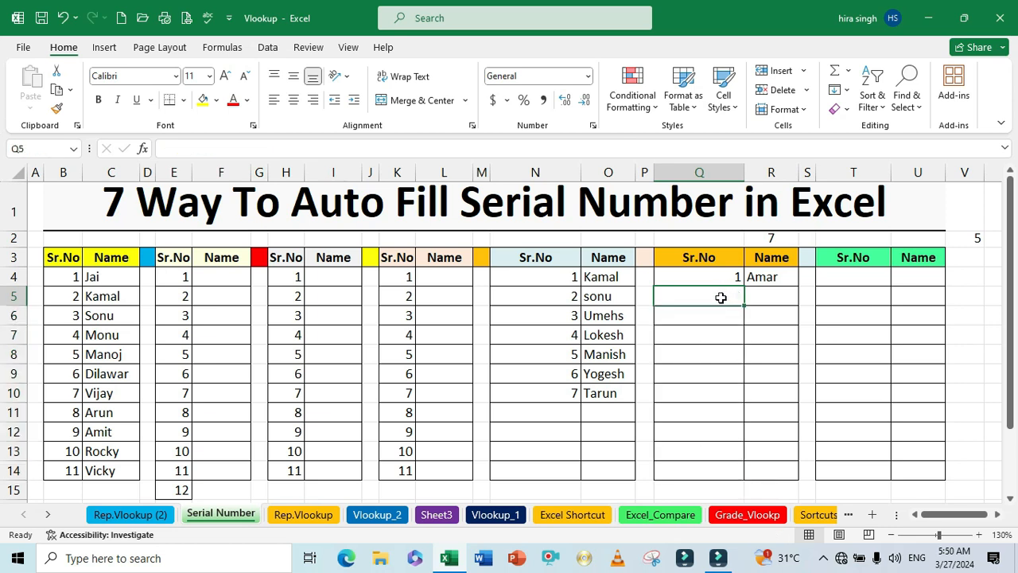
pyautogui.write('=if')
pyautogui.press('Tab')
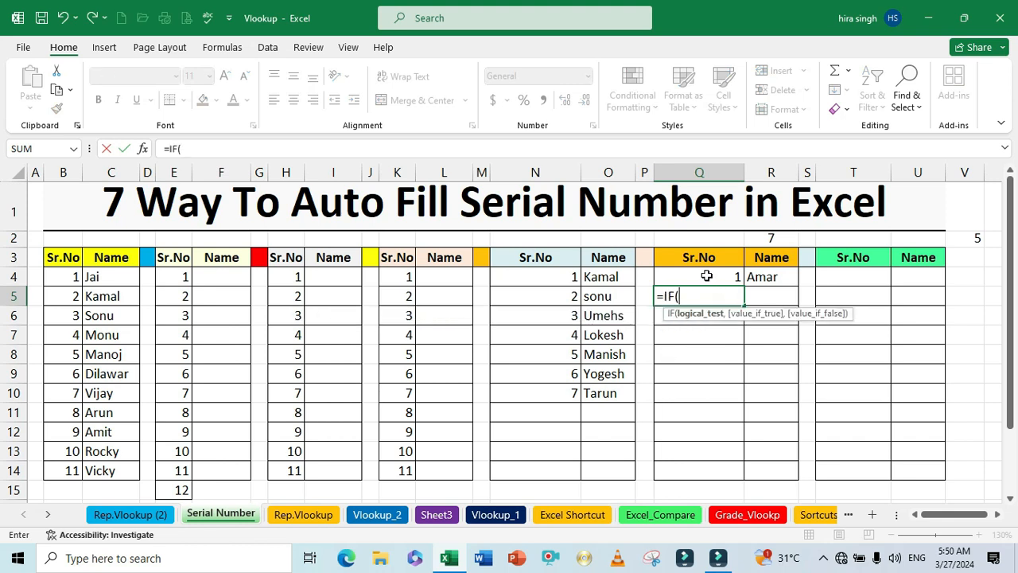
pyautogui.click(708, 278)
pyautogui.write('+1')
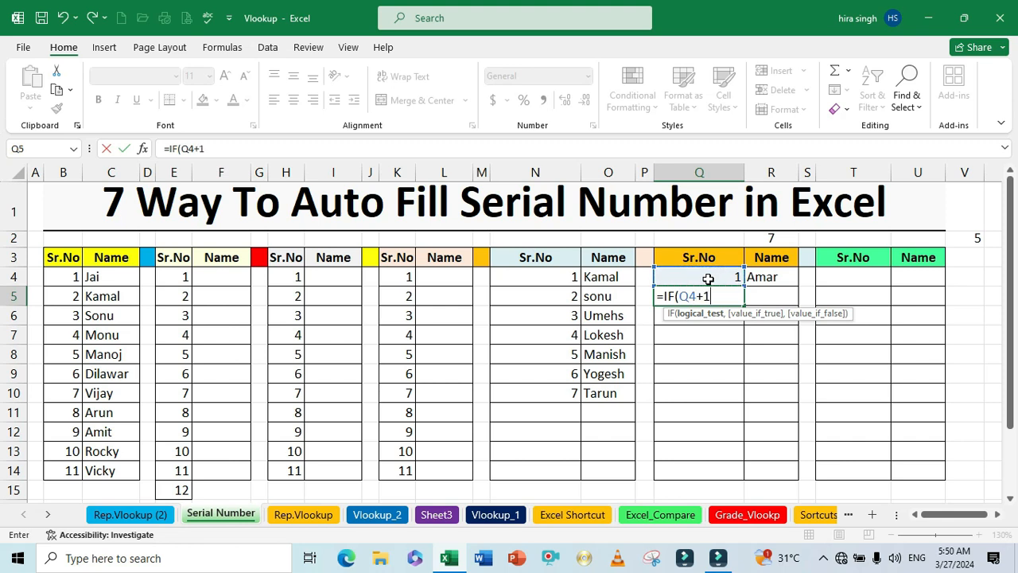
pyautogui.write('>')
pyautogui.click(775, 239)
pyautogui.write(',"')
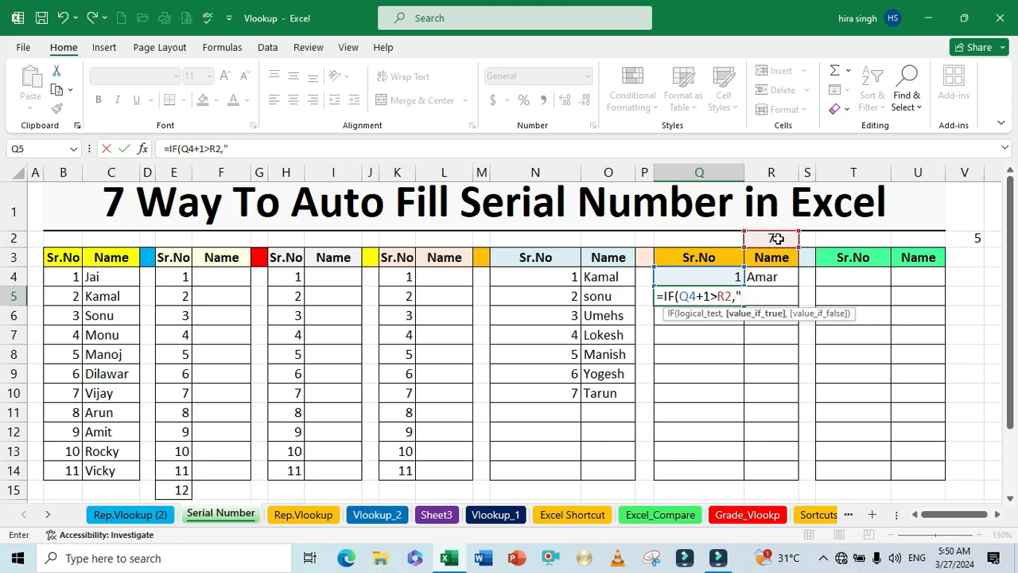
pyautogui.write(' ",')
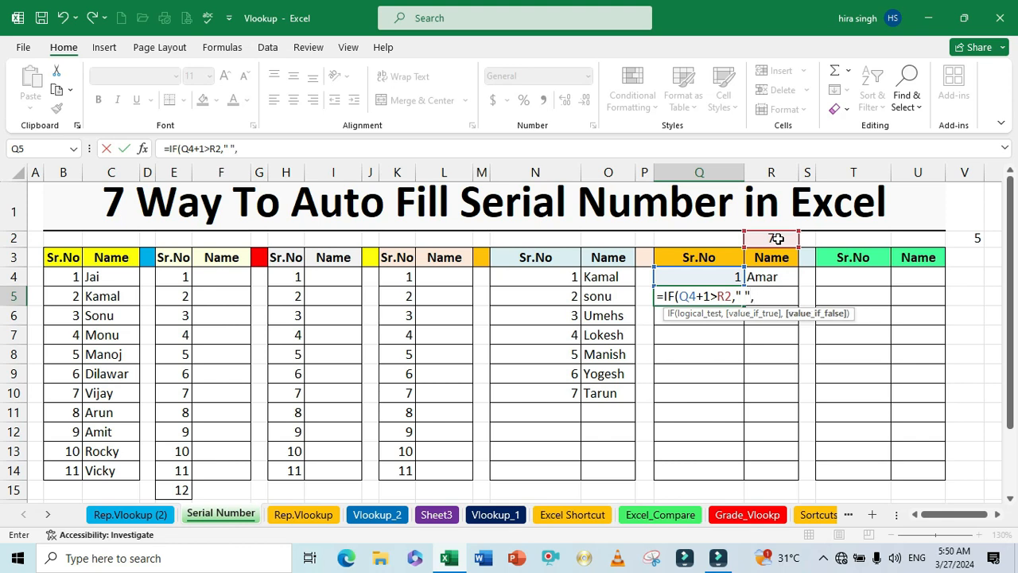
pyautogui.click(714, 274)
pyautogui.write('+1')
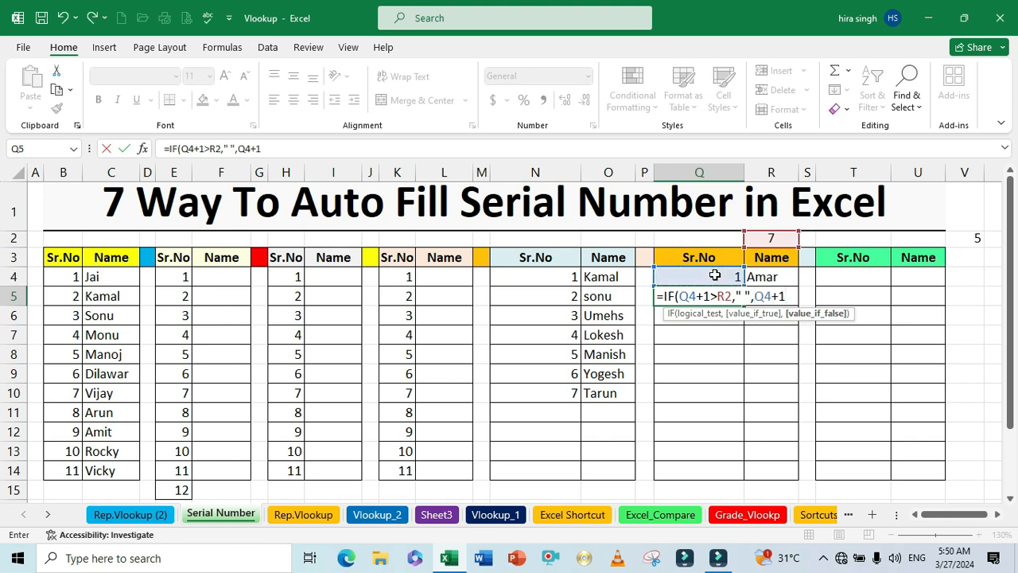
pyautogui.press('Return')
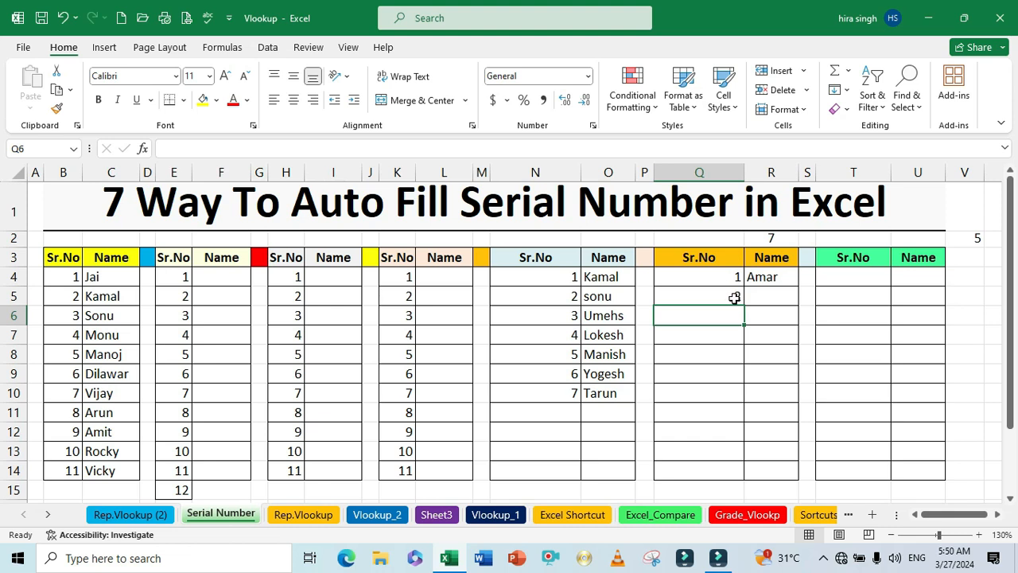
pyautogui.click(734, 296)
pyautogui.moveTo(743, 306); pyautogui.dragTo(712, 451)
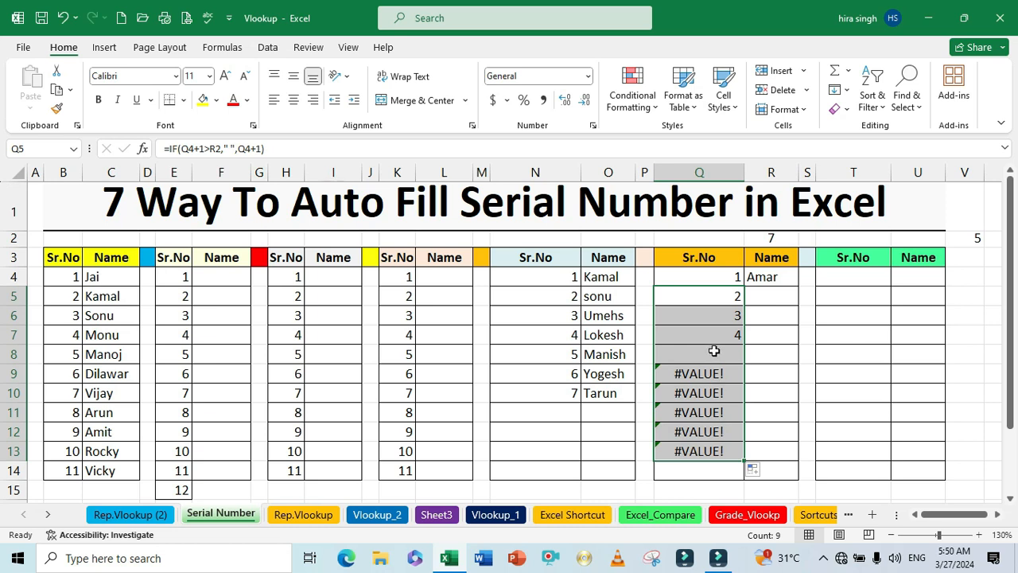
# Step: Make the R2 reference absolute in the Q5 formula, giving =IF(Q4+1>$R$2," ",Q4+1), and fill it down to Q13
pyautogui.doubleClick(704, 299)
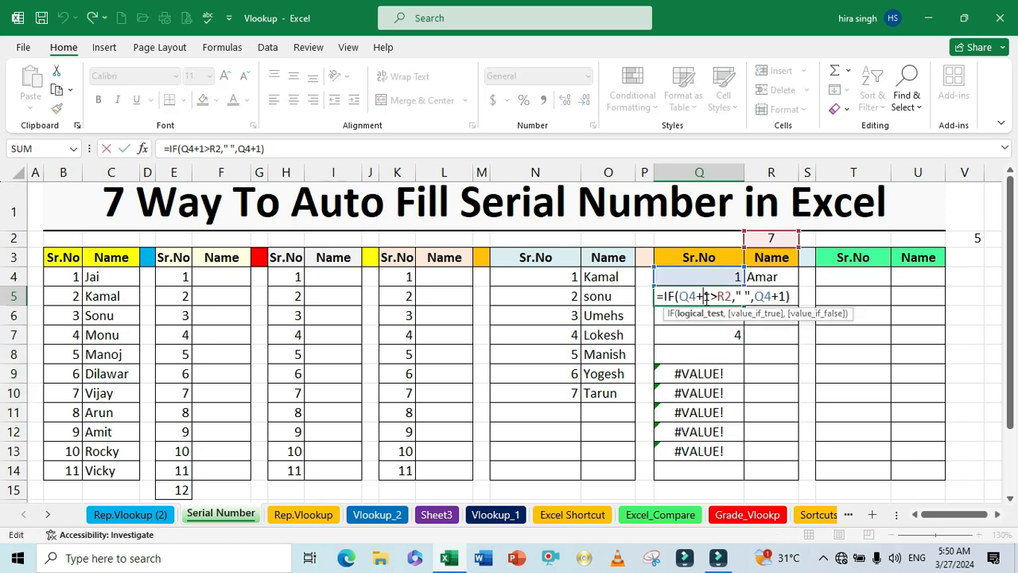
pyautogui.press('Return')
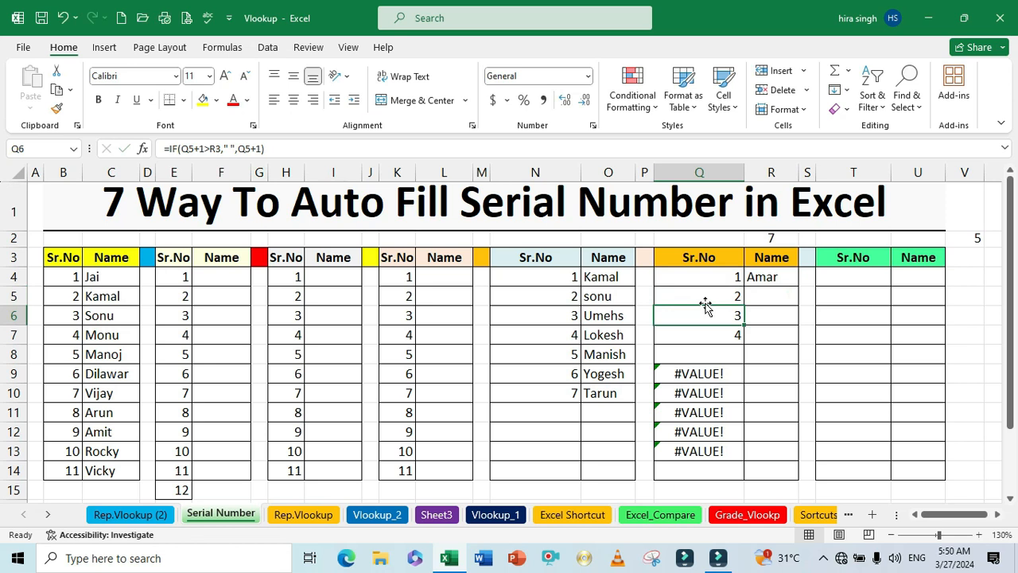
pyautogui.doubleClick(723, 318)
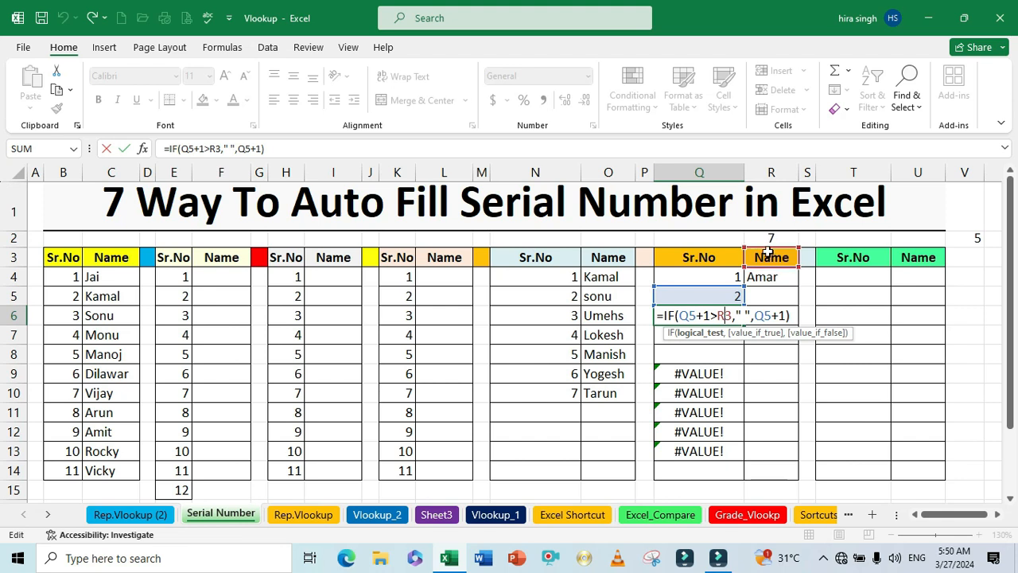
pyautogui.press('Return')
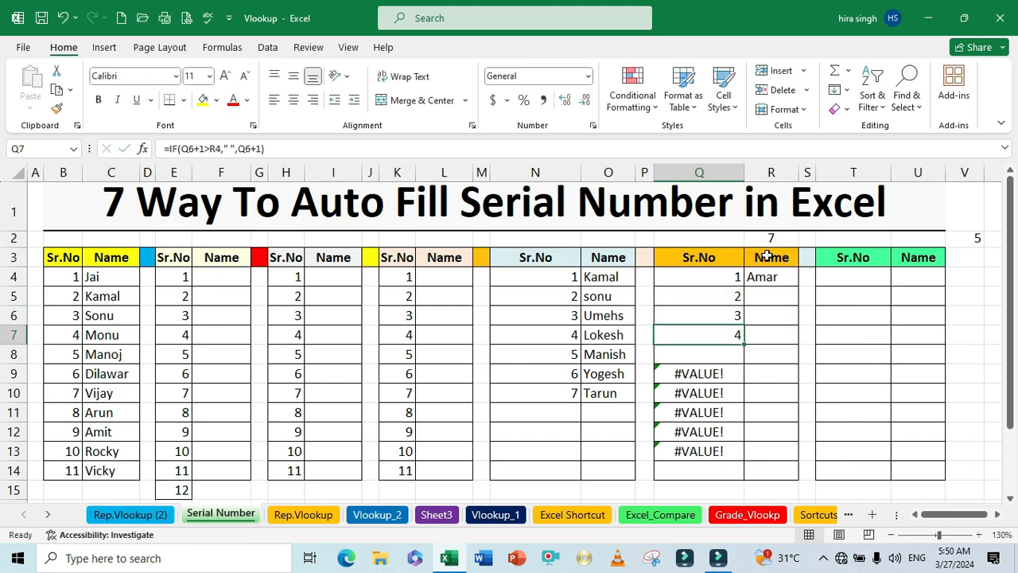
pyautogui.doubleClick(730, 294)
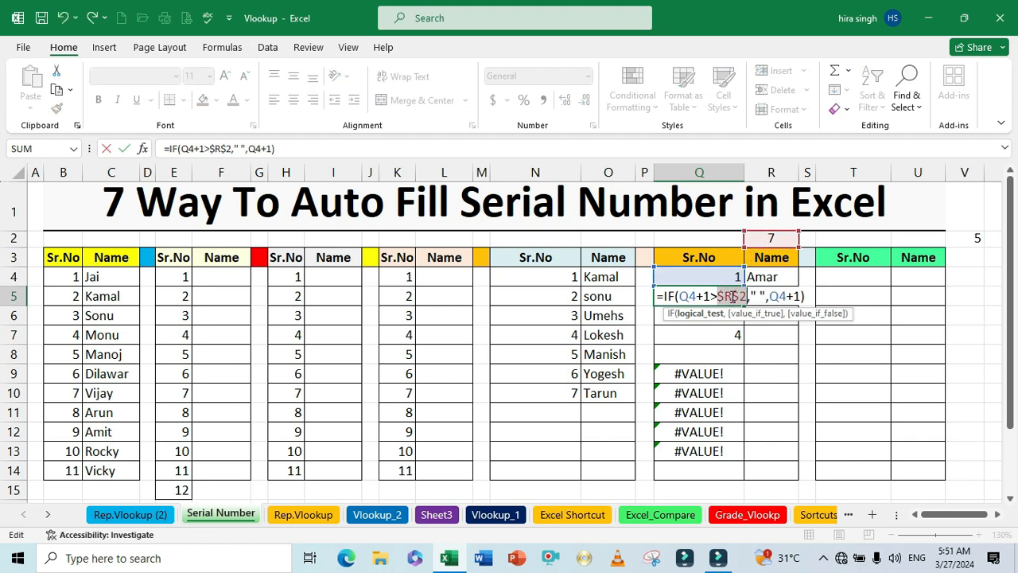
pyautogui.press('Return')
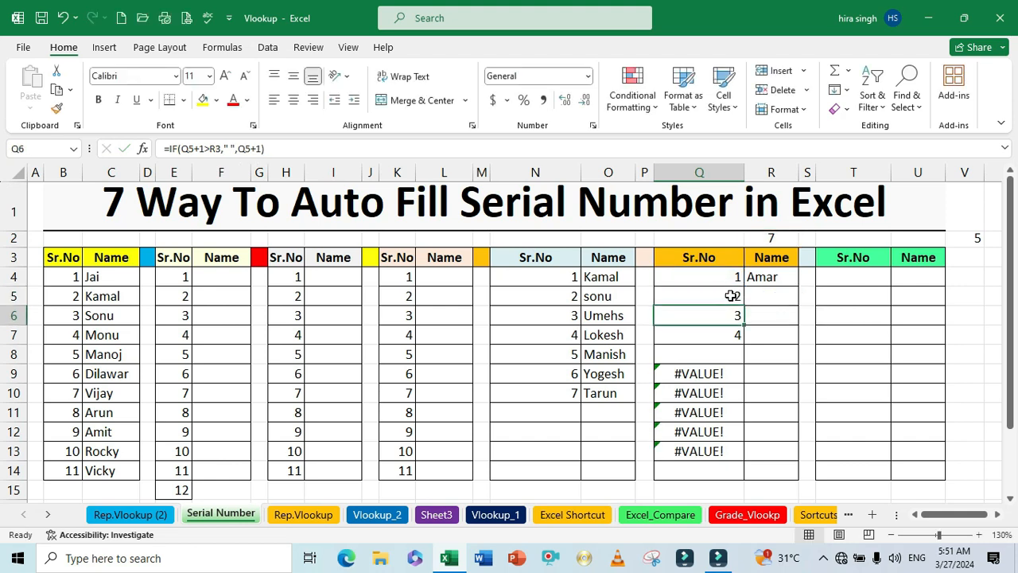
pyautogui.doubleClick(731, 296)
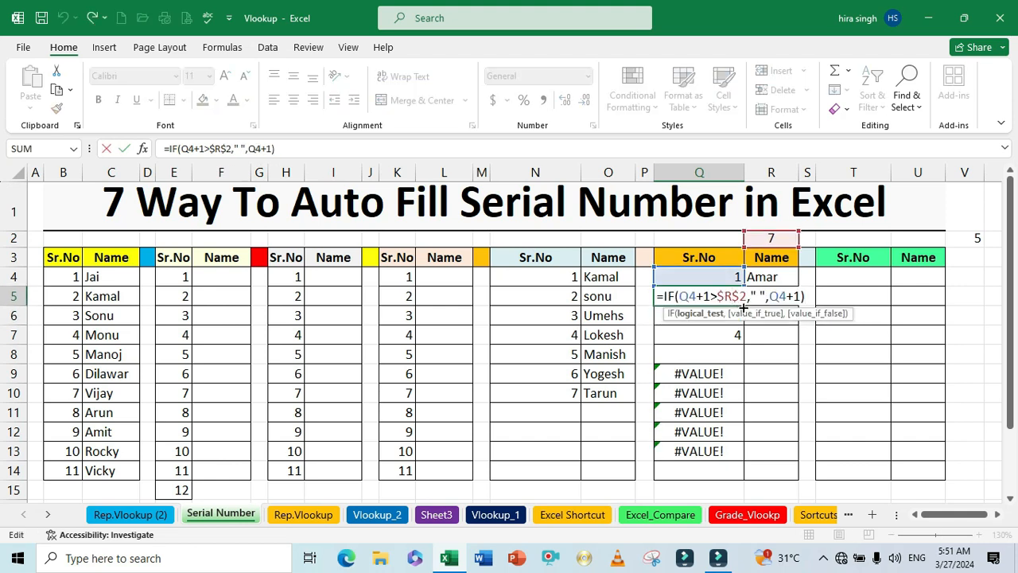
pyautogui.press('Escape')
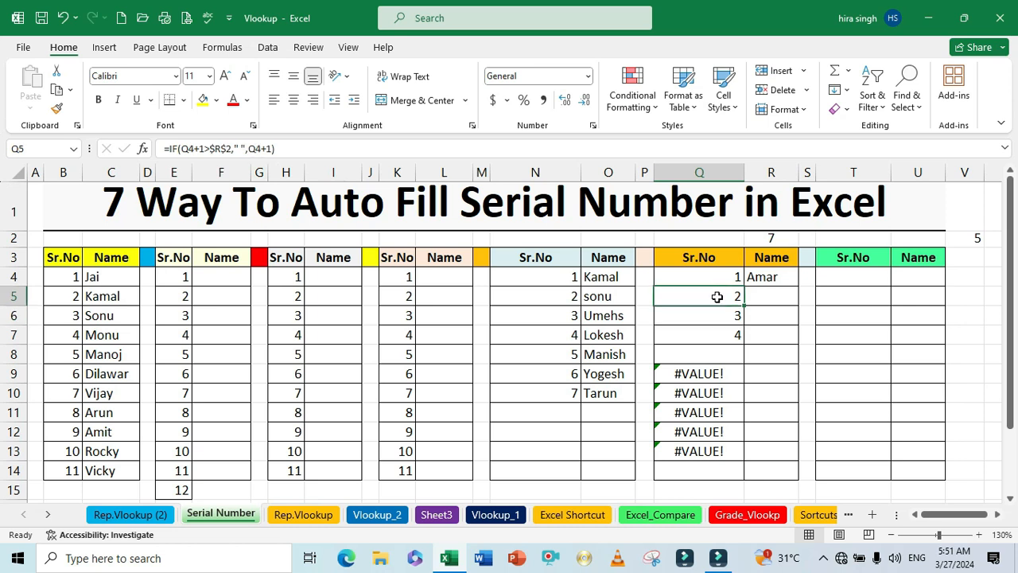
pyautogui.moveTo(745, 306); pyautogui.dragTo(732, 463)
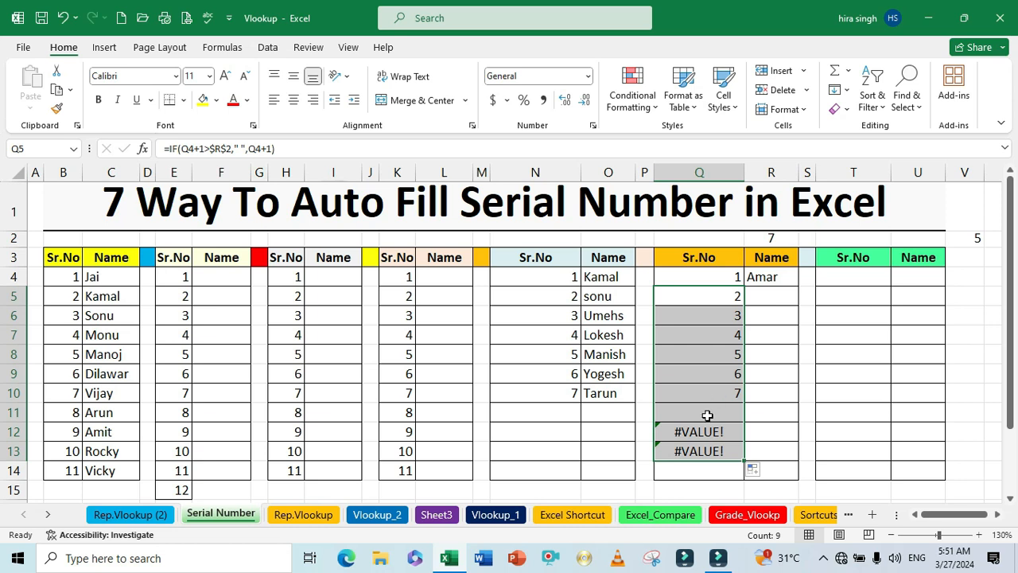
# Step: Wrap the Q5 formula in IFERROR as =IFERROR(IF(Q4+1>$R$2," ",Q4+1)," ") and fill it down to Q14
pyautogui.click(699, 295)
pyautogui.doubleClick(699, 295)
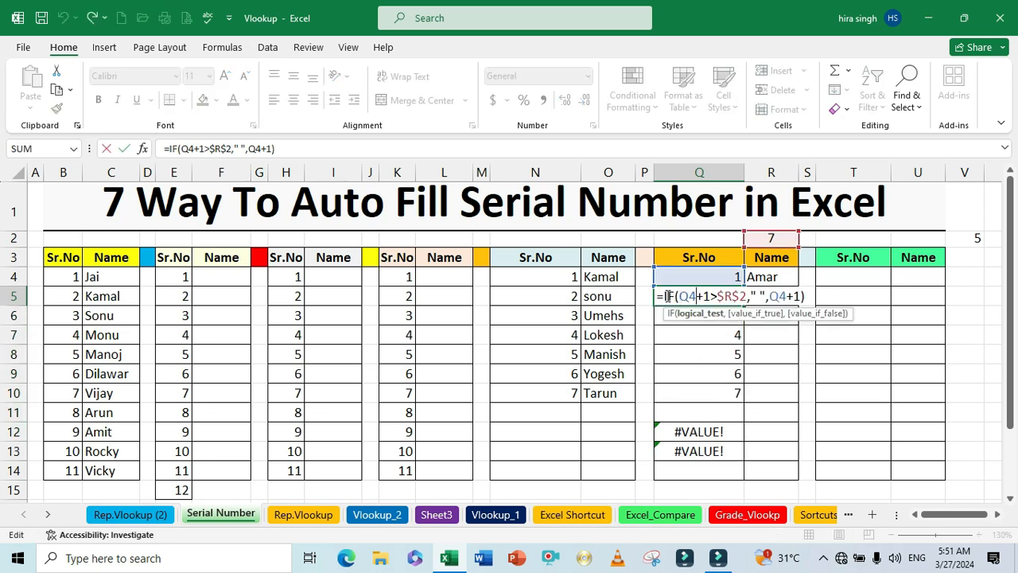
pyautogui.click(665, 296)
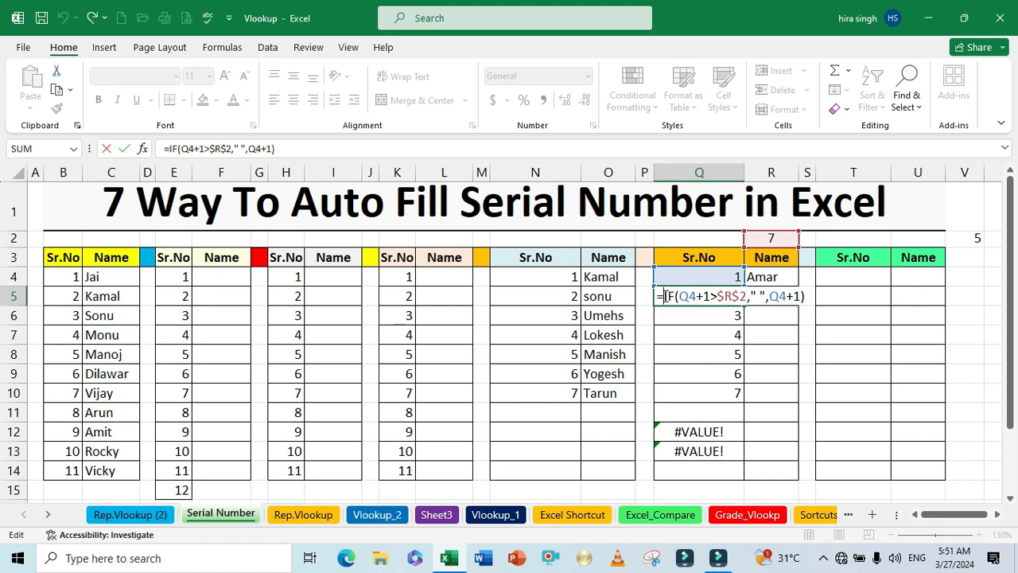
pyautogui.write('if')
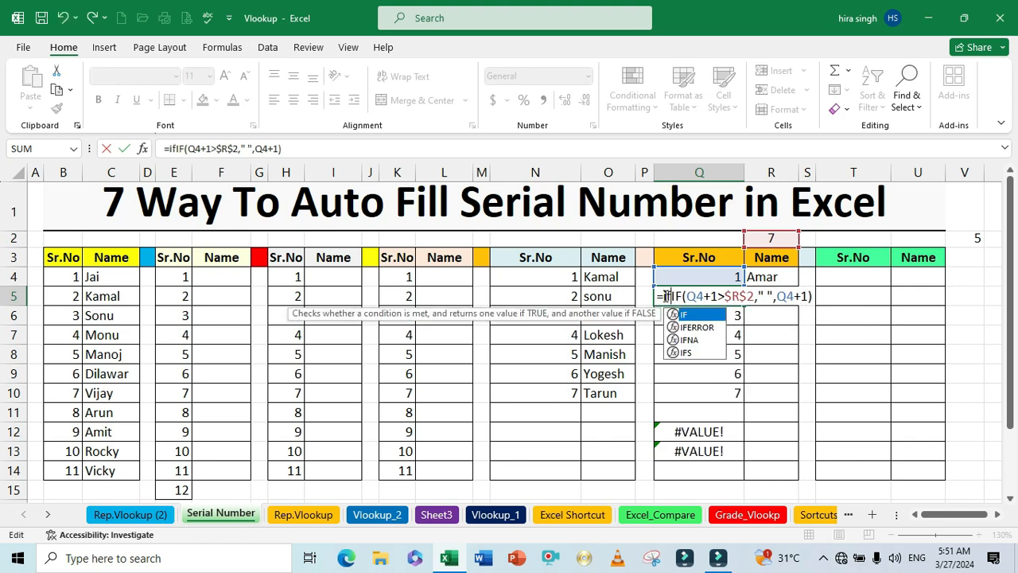
pyautogui.press('Down')
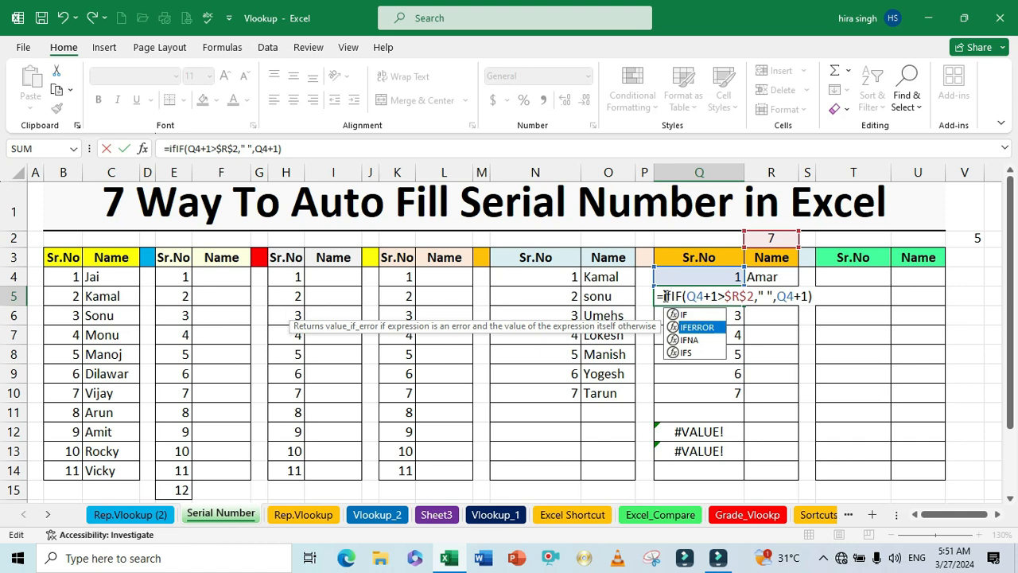
pyautogui.press('Tab')
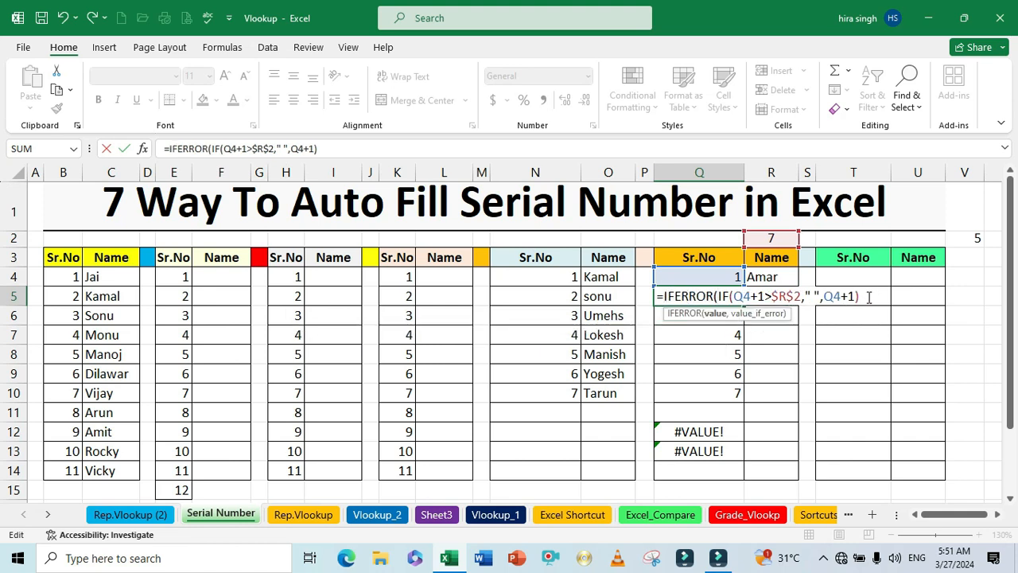
pyautogui.write(',')
pyautogui.write('" "')
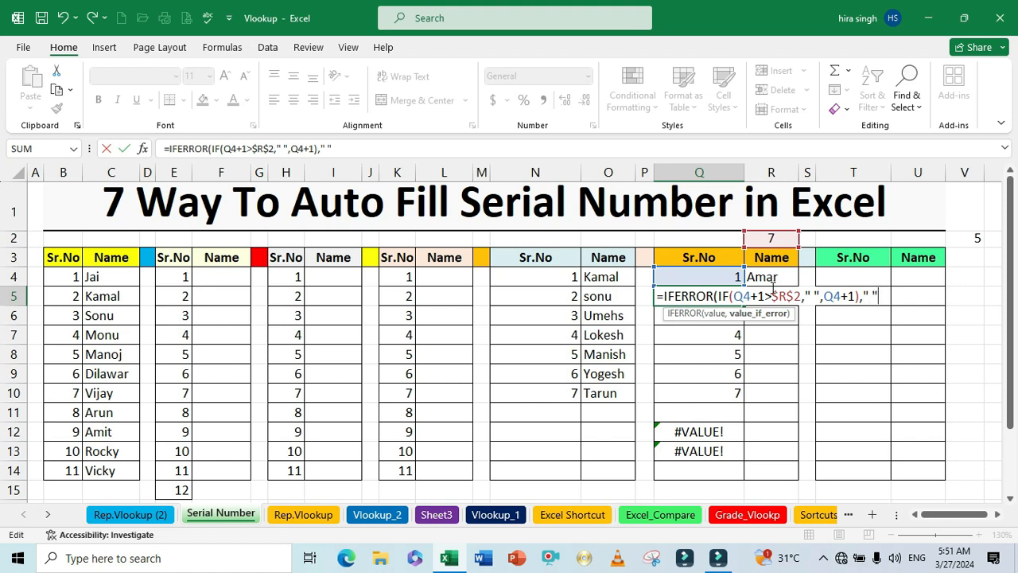
pyautogui.press('Return')
pyautogui.press('Return')
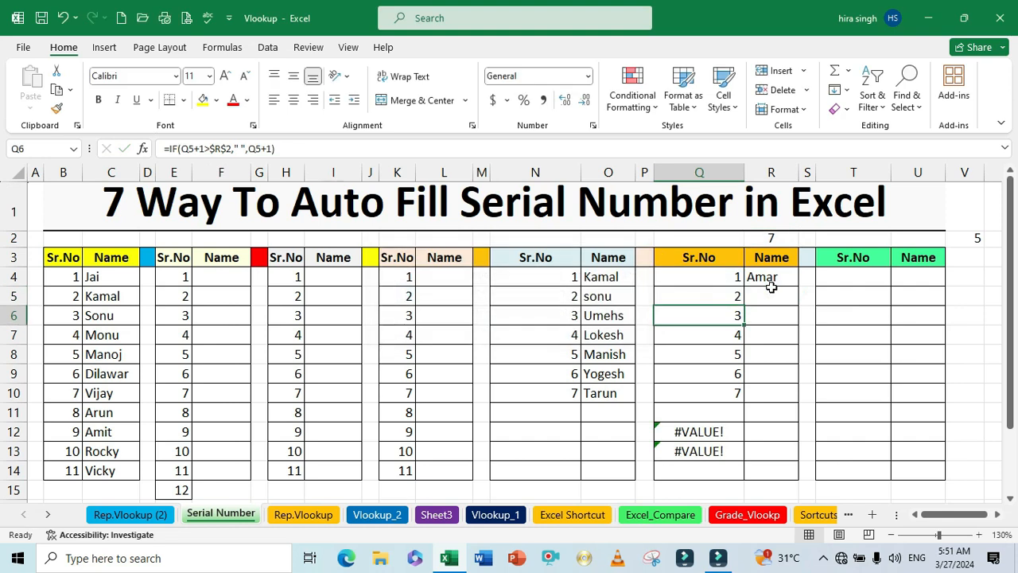
pyautogui.click(732, 295)
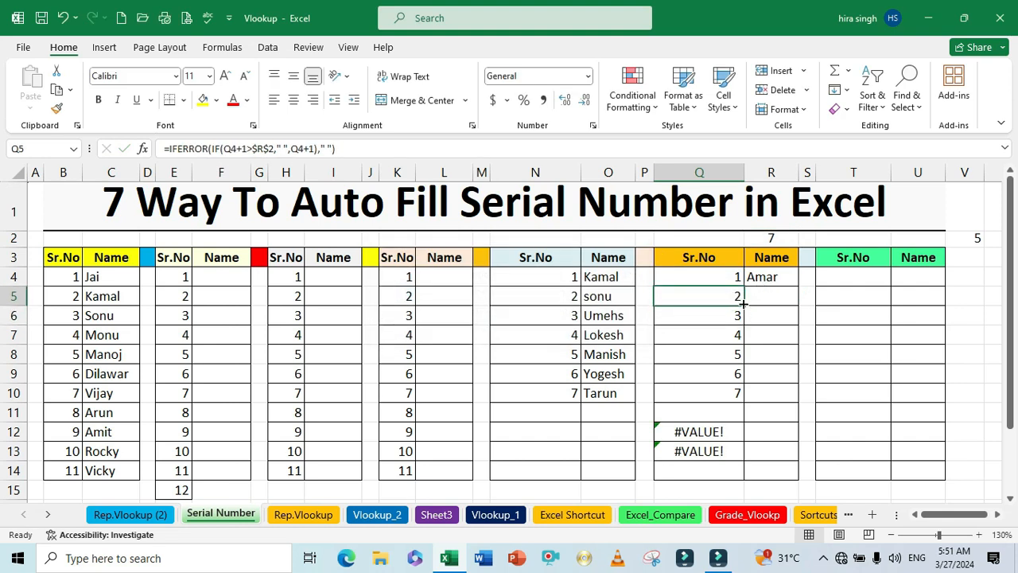
pyautogui.moveTo(742, 302); pyautogui.dragTo(728, 472)
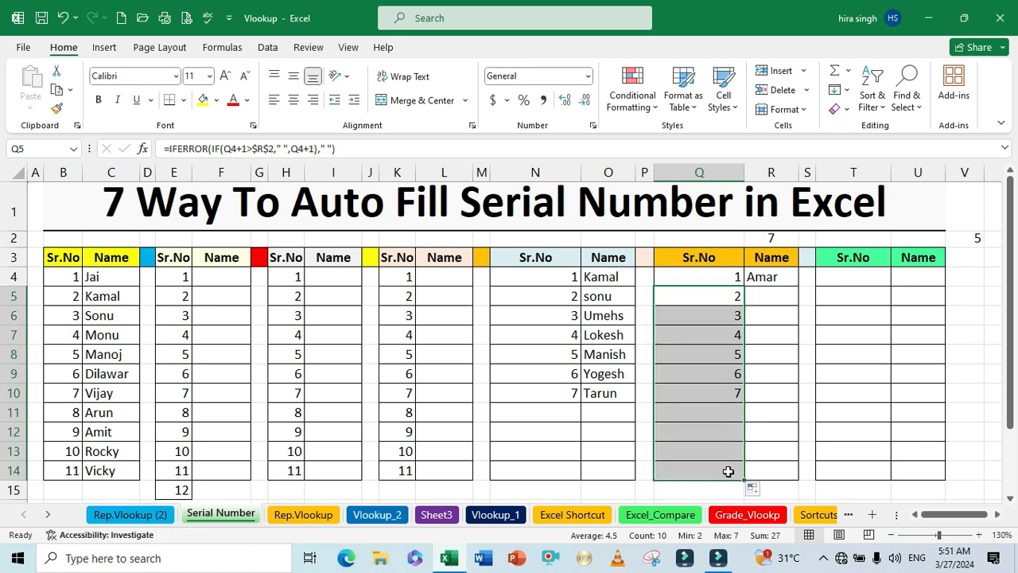
# Step: Set the serial number limit in R2 to 50
pyautogui.click(766, 238)
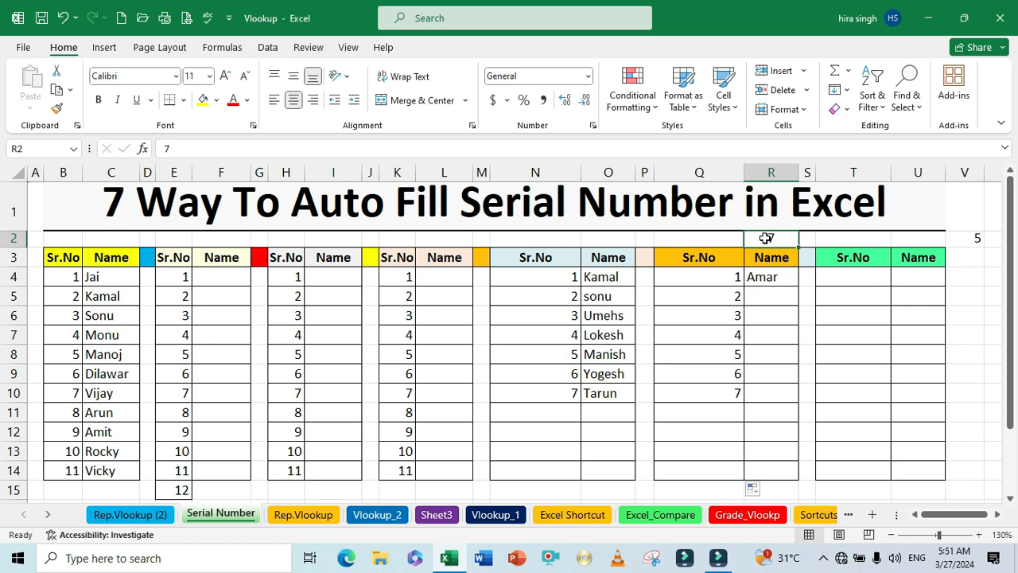
pyautogui.doubleClick(765, 238)
pyautogui.press('BackSpace')
pyautogui.write('50')
pyautogui.press('Return')
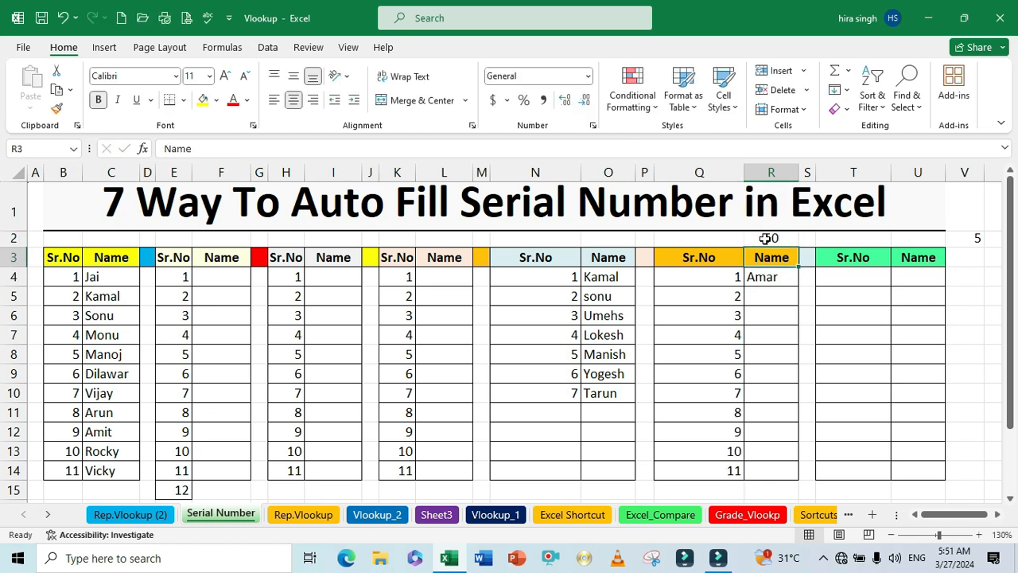
# Step: Extend the IFERROR formula from Q14 down to Q116 and return to the start of the sheet
pyautogui.click(716, 467)
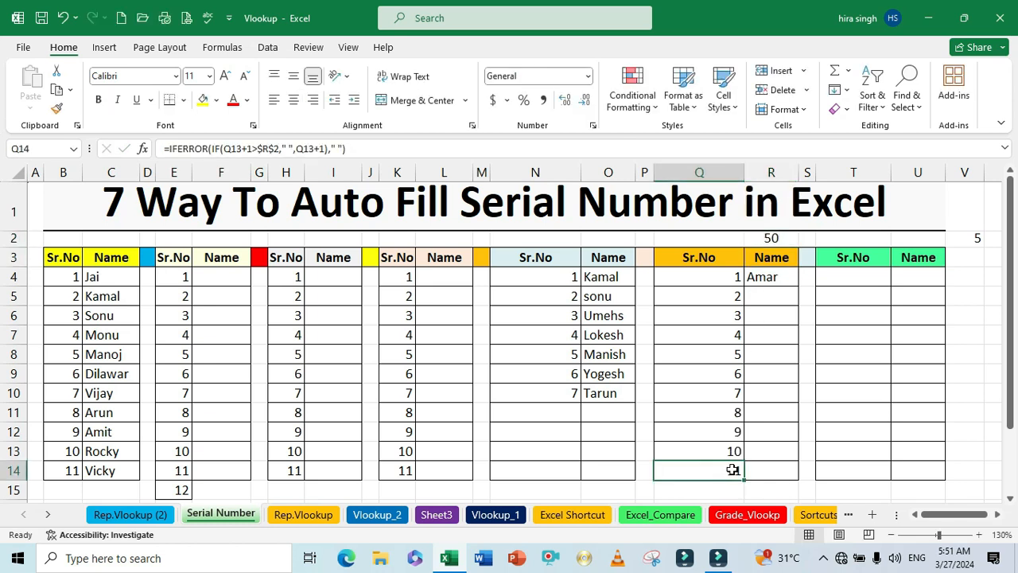
pyautogui.moveTo(743, 477)
pyautogui.mouseDown()
pyautogui.moveTo(742, 498)
pyautogui.moveTo(744, 472)
pyautogui.mouseUp()
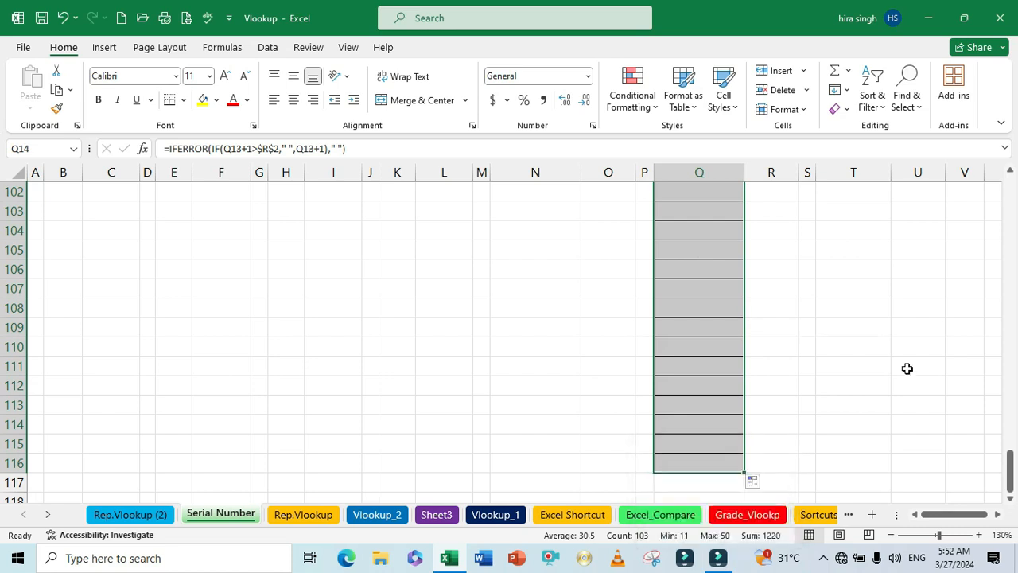
pyautogui.moveTo(1010, 470); pyautogui.dragTo(983, 171)
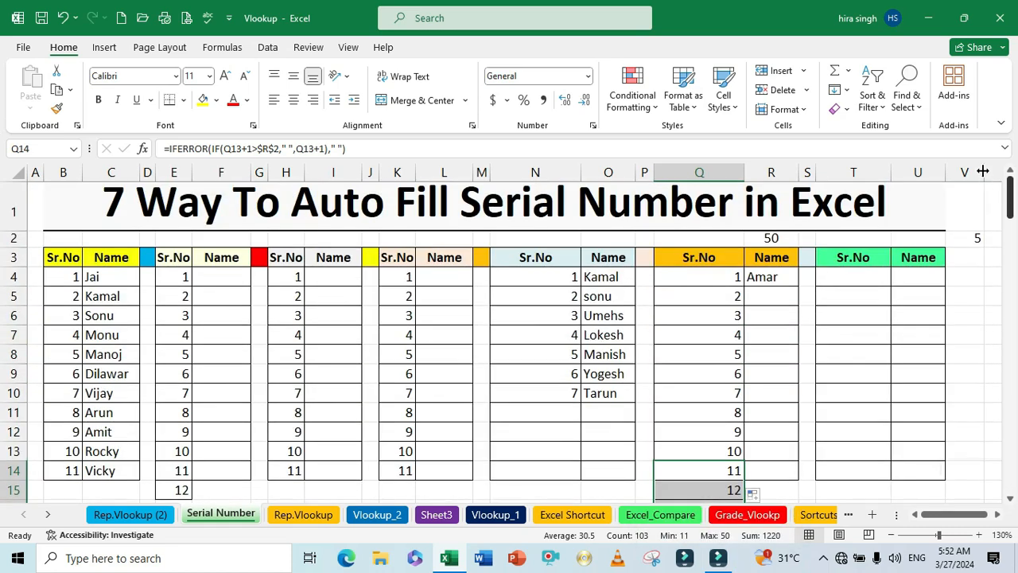
# Step: Set the serial number limit in R2 to 100 and check the numbering in column Q
pyautogui.click(767, 238)
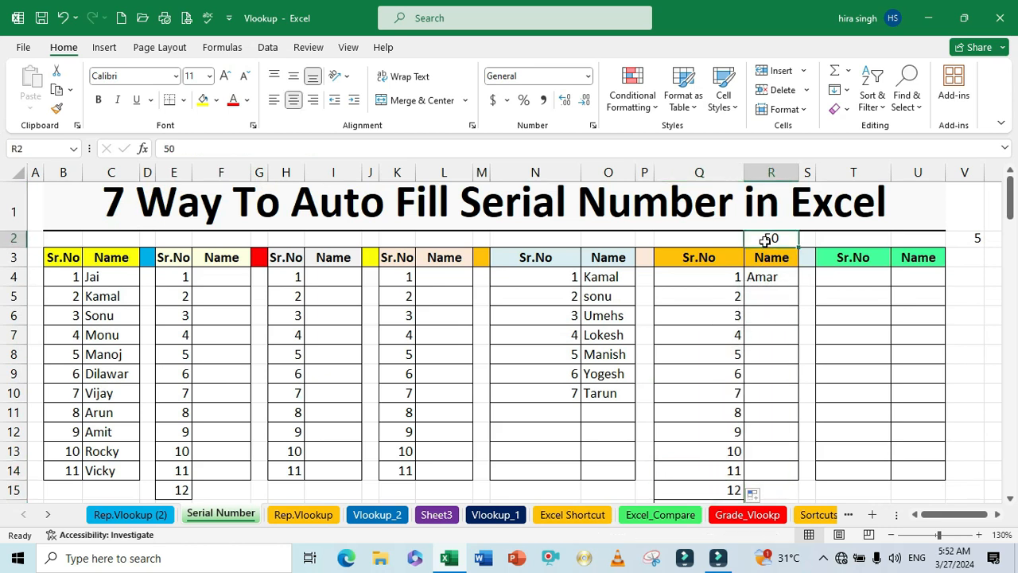
pyautogui.write('100')
pyautogui.press('Return')
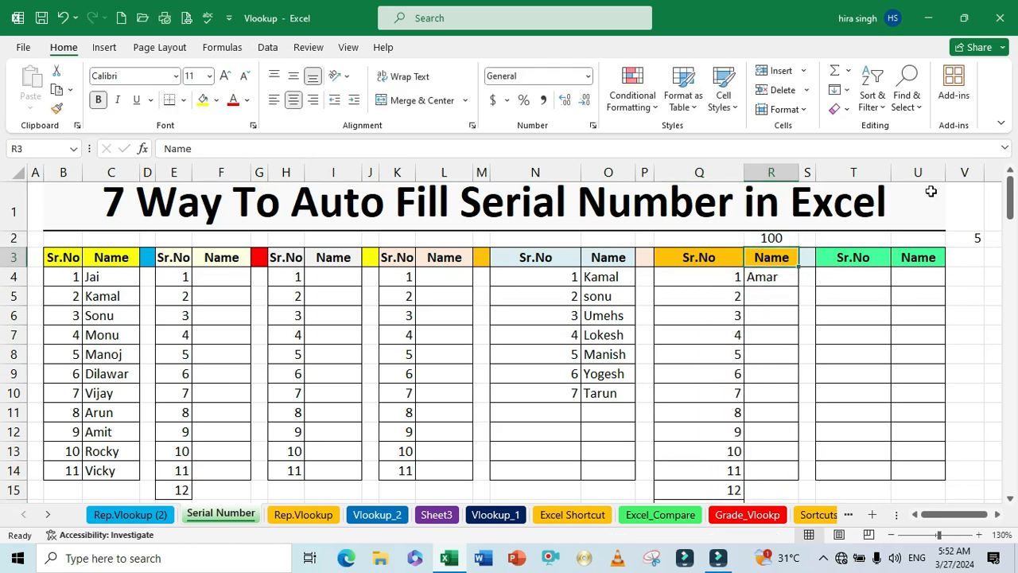
pyautogui.moveTo(1008, 198); pyautogui.dragTo(1016, 157)
pyautogui.click(733, 295)
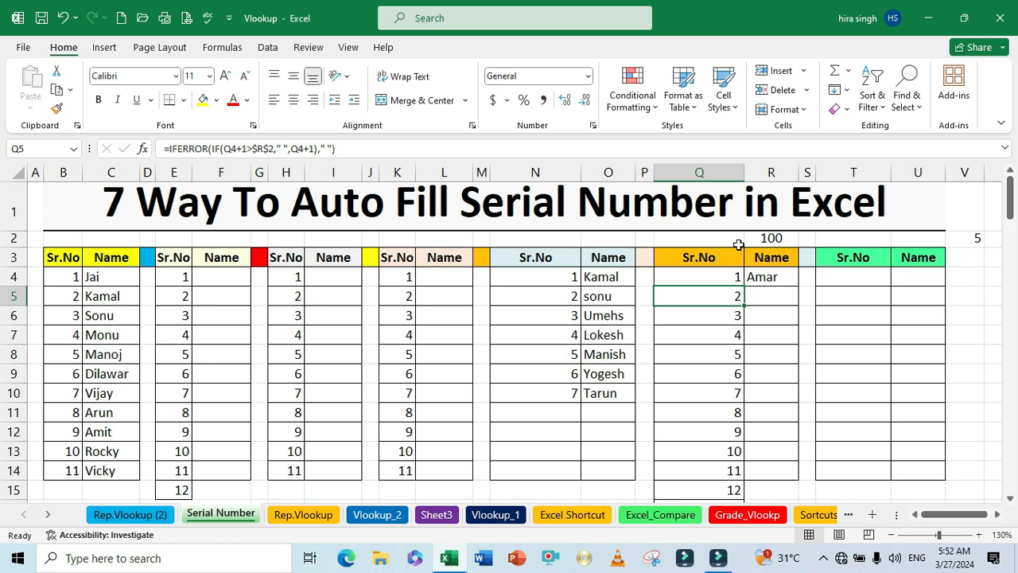
# Step: Enter =ROW() in T4 as the first entry of the last Sr.No column
pyautogui.click(846, 276)
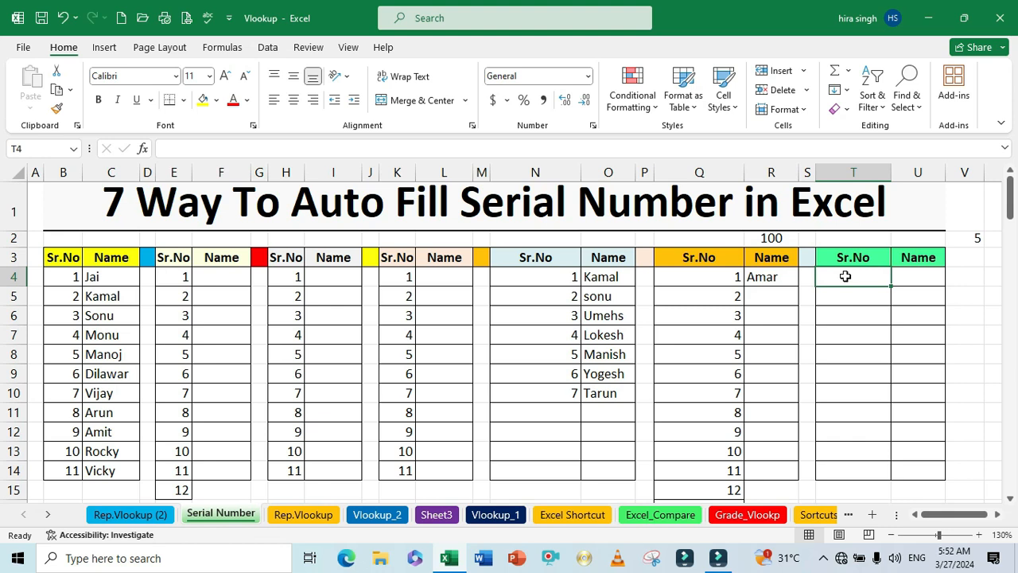
pyautogui.write('=')
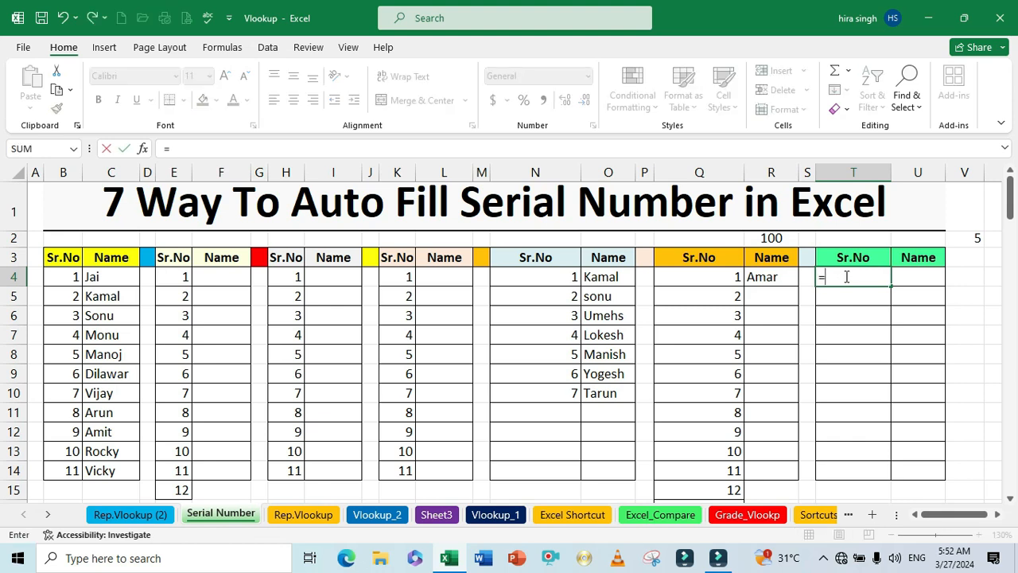
pyautogui.write('row')
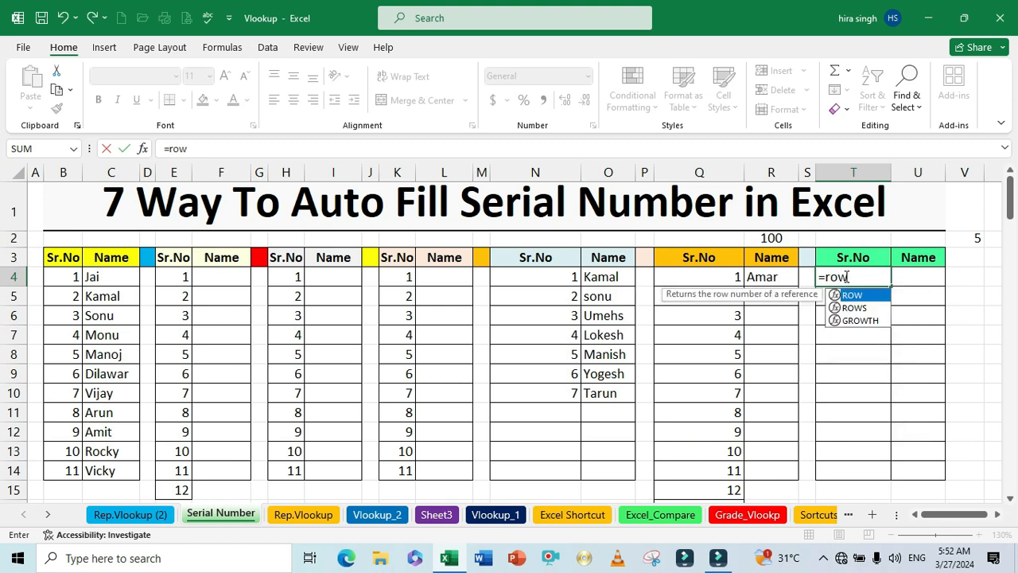
pyautogui.press('Tab')
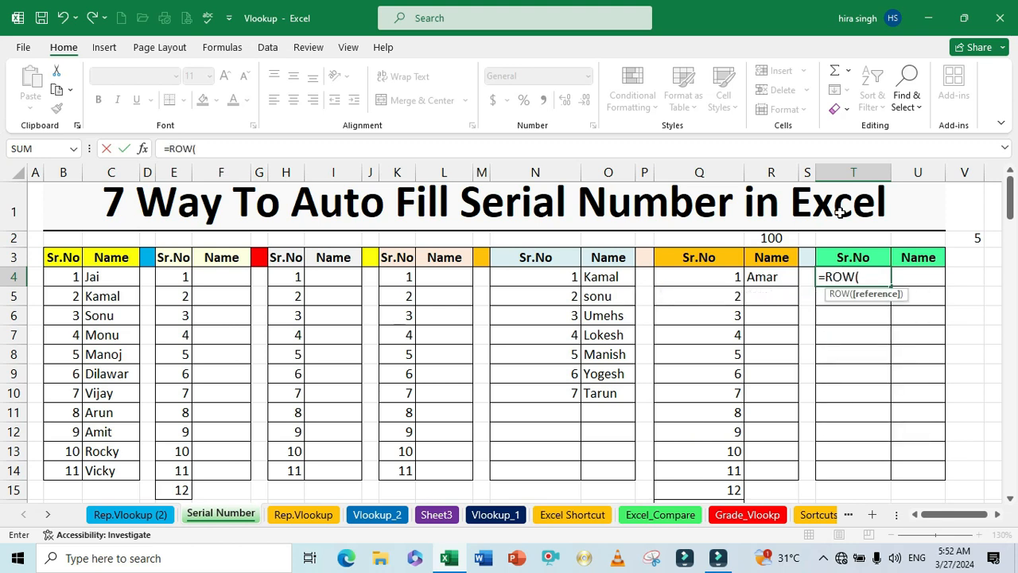
pyautogui.press('Return')
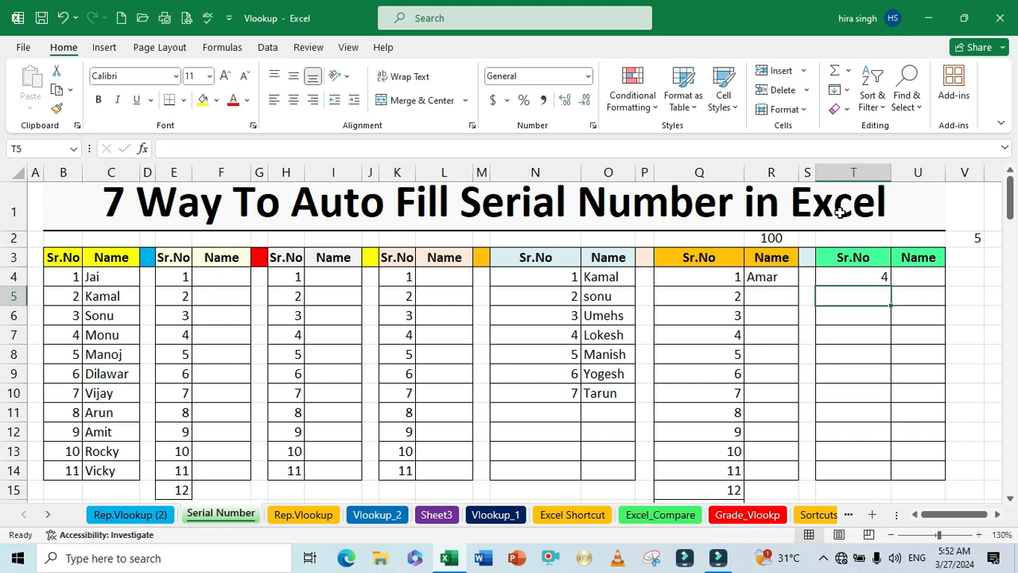
# Step: Change the T4 formula to =ROW()-3
pyautogui.click(839, 277)
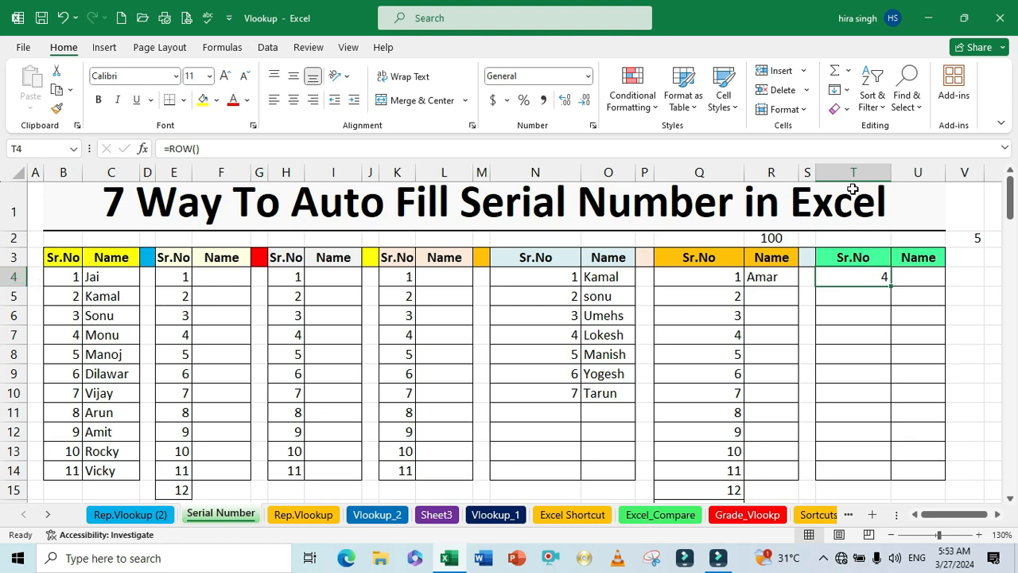
pyautogui.doubleClick(862, 275)
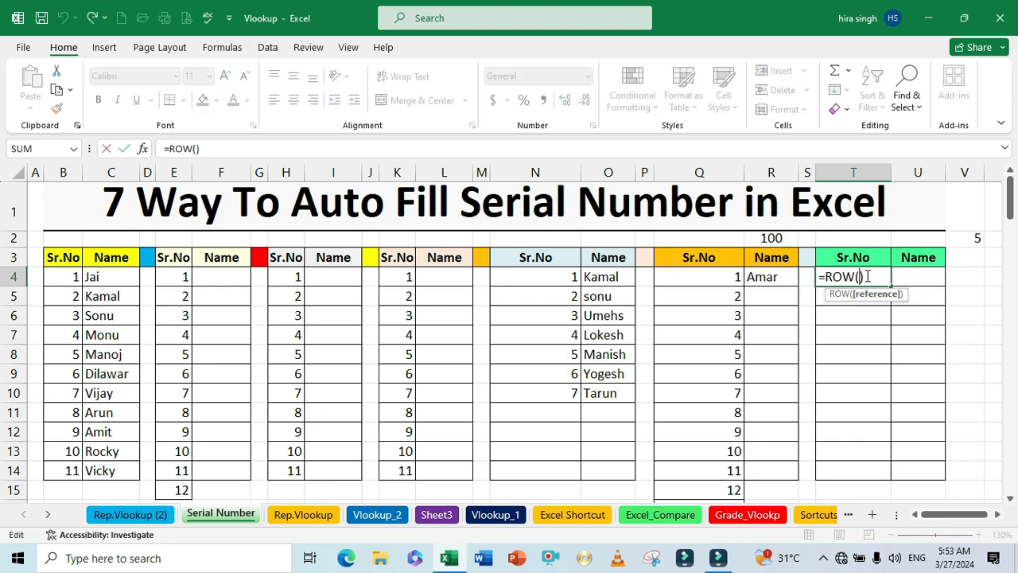
pyautogui.write('-')
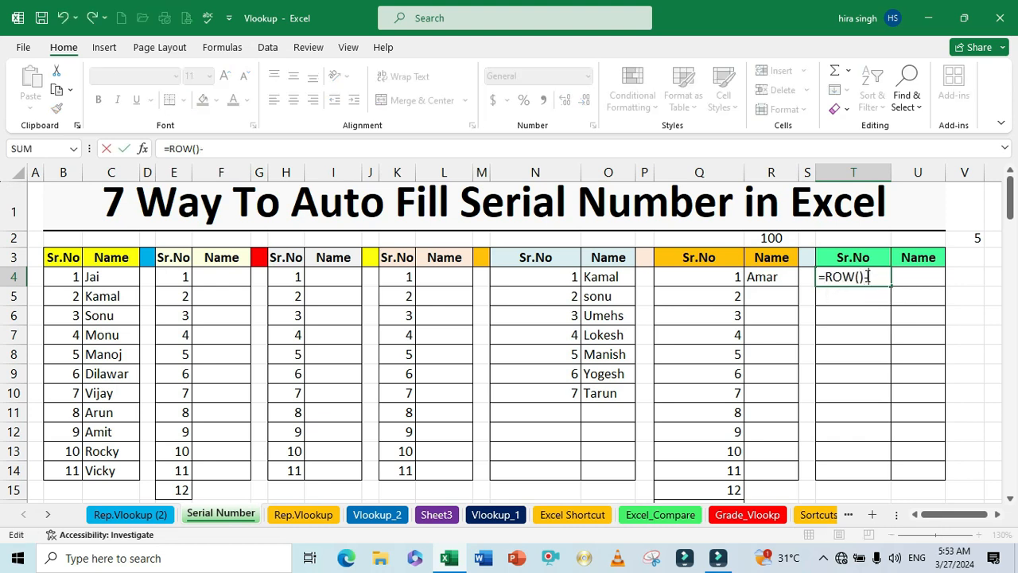
pyautogui.write('3')
pyautogui.press('Return')
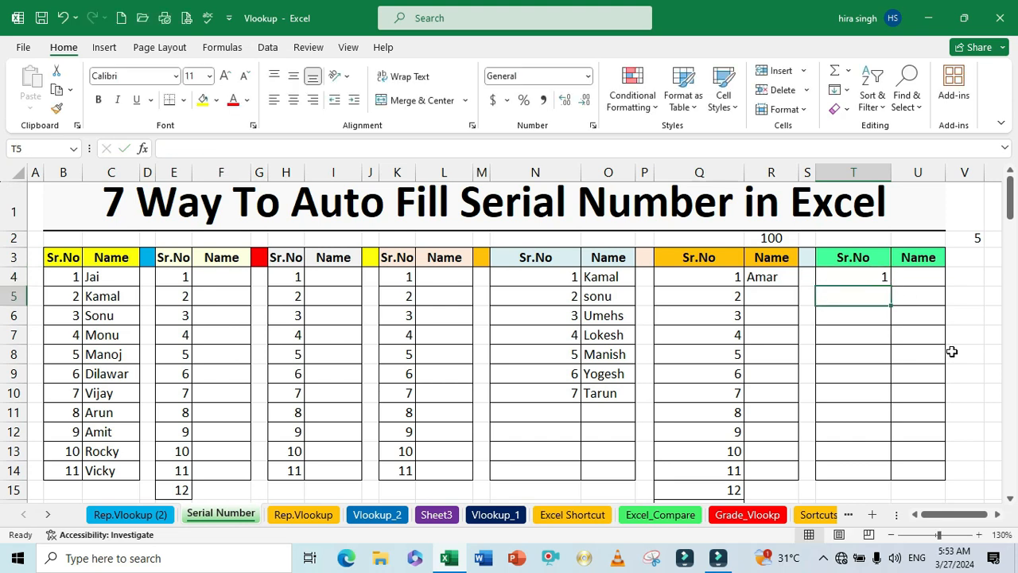
# Step: Fill the =ROW()-3 formula from T4 down to T14 and check the copied formulas in T10 and T9
pyautogui.click(884, 281)
pyautogui.moveTo(888, 286); pyautogui.dragTo(868, 476)
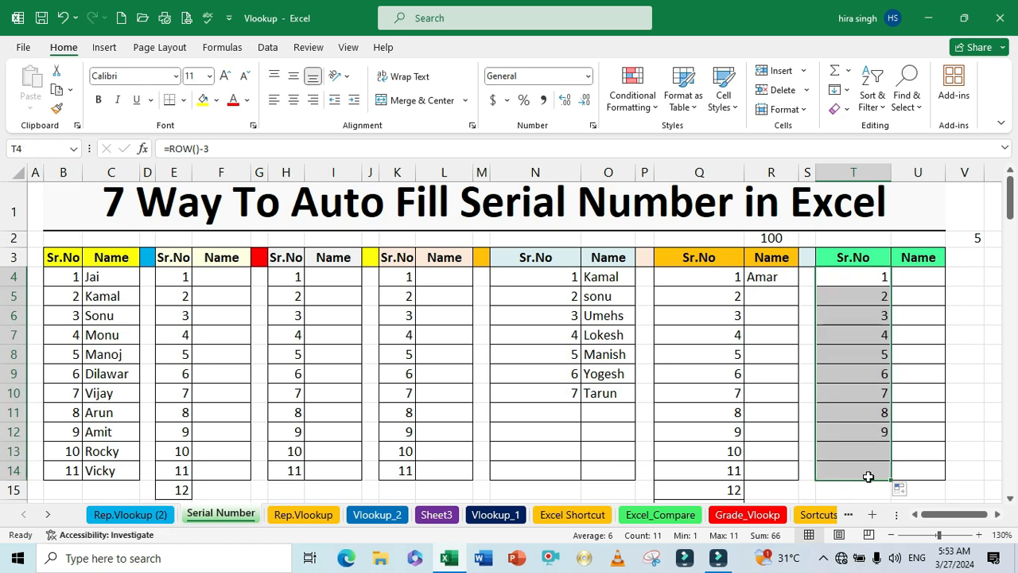
pyautogui.click(861, 385)
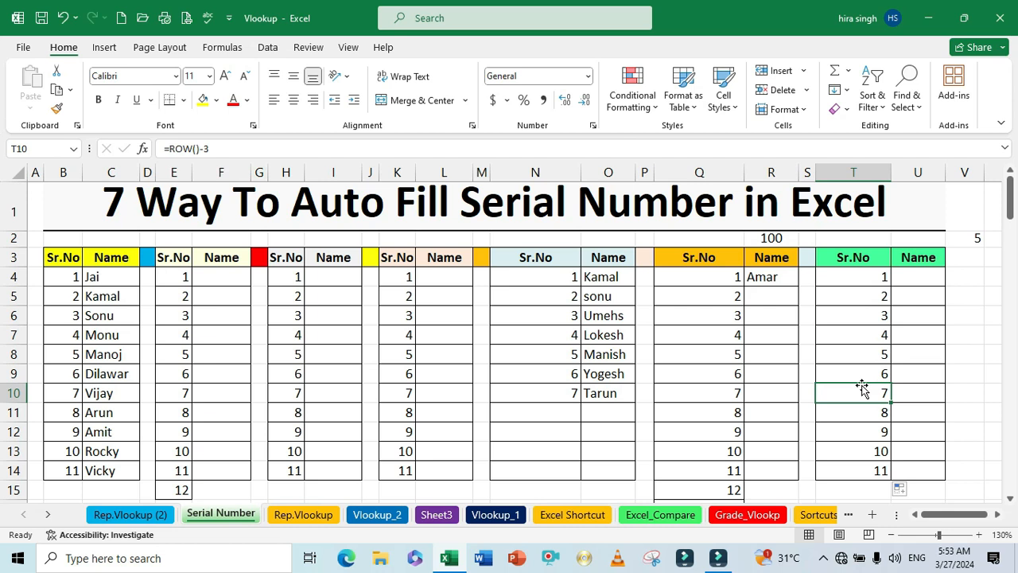
pyautogui.click(858, 369)
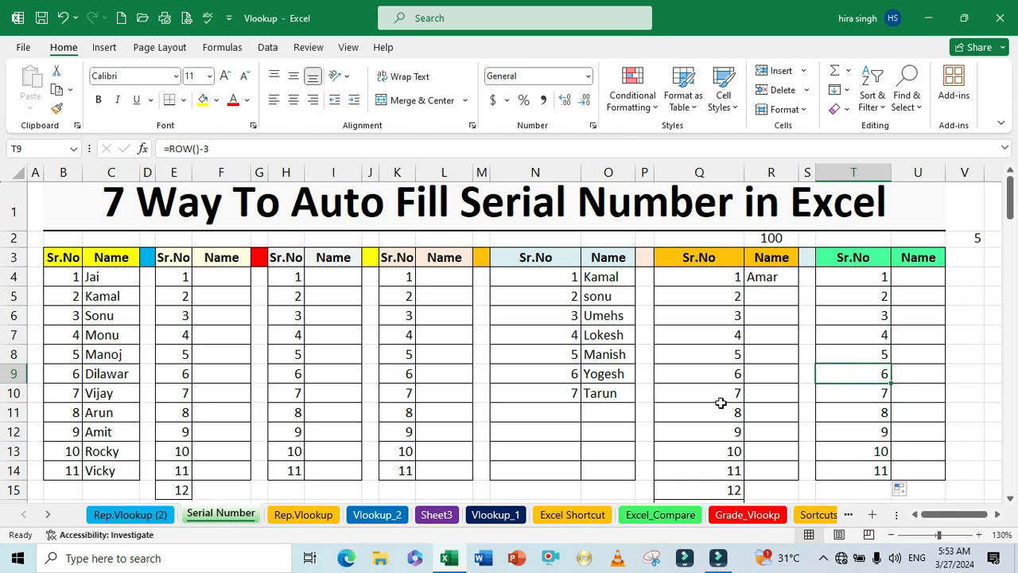
# Step: Delete the entire row 8 and check how the ROW-based serial numbers in column T respond
pyautogui.click(15, 354)
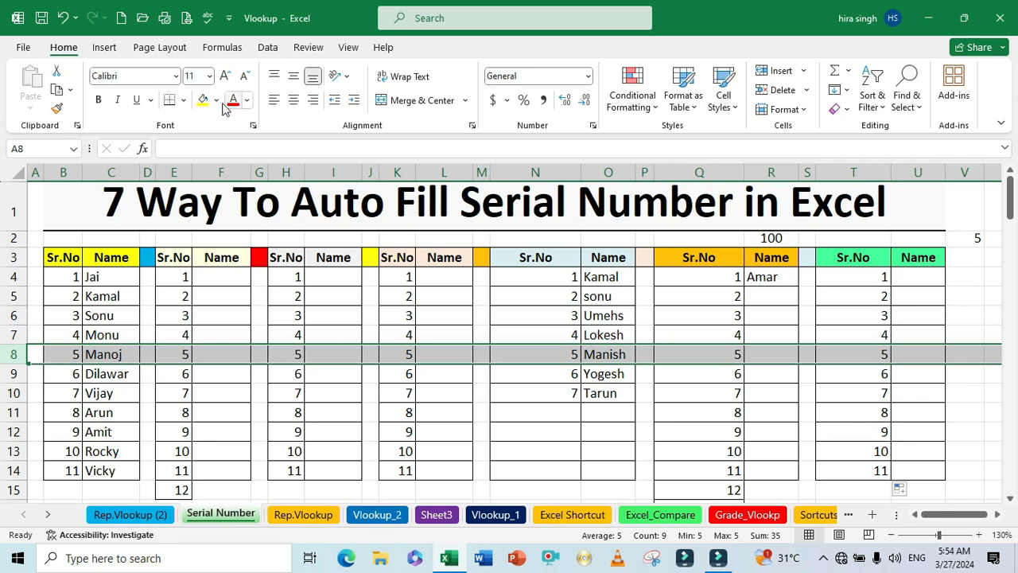
pyautogui.click(780, 90)
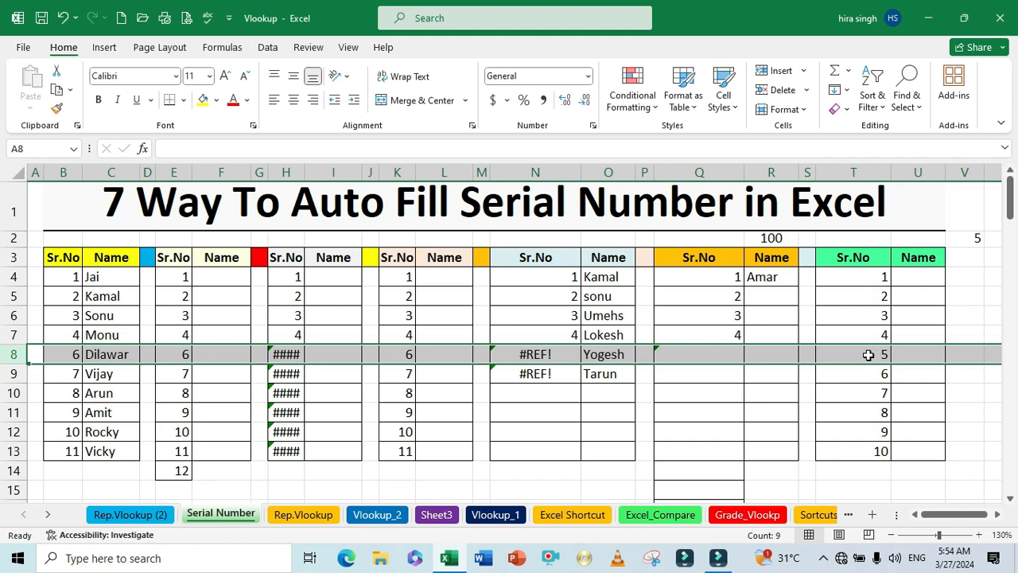
pyautogui.click(868, 390)
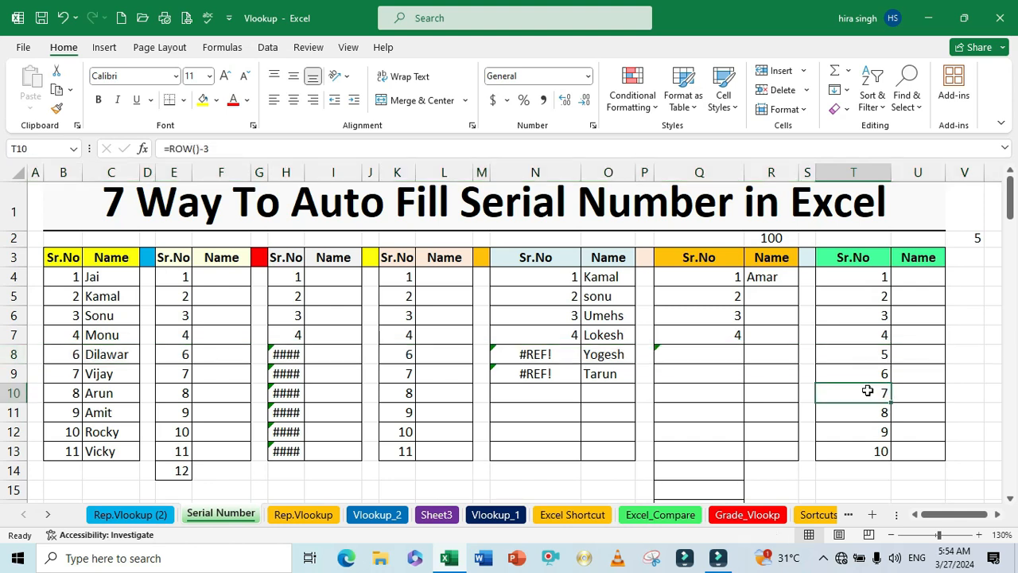